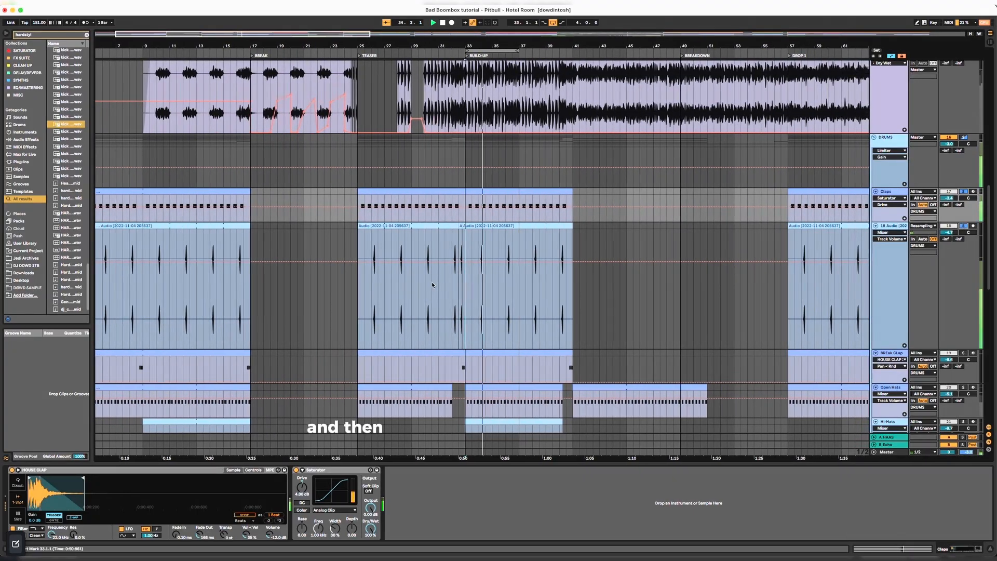
- Insert a new audio track directly below the Claps track
{"action": "scroll", "coordinate": [488, 277], "scroll_direction": "up", "scroll_amount": 5}
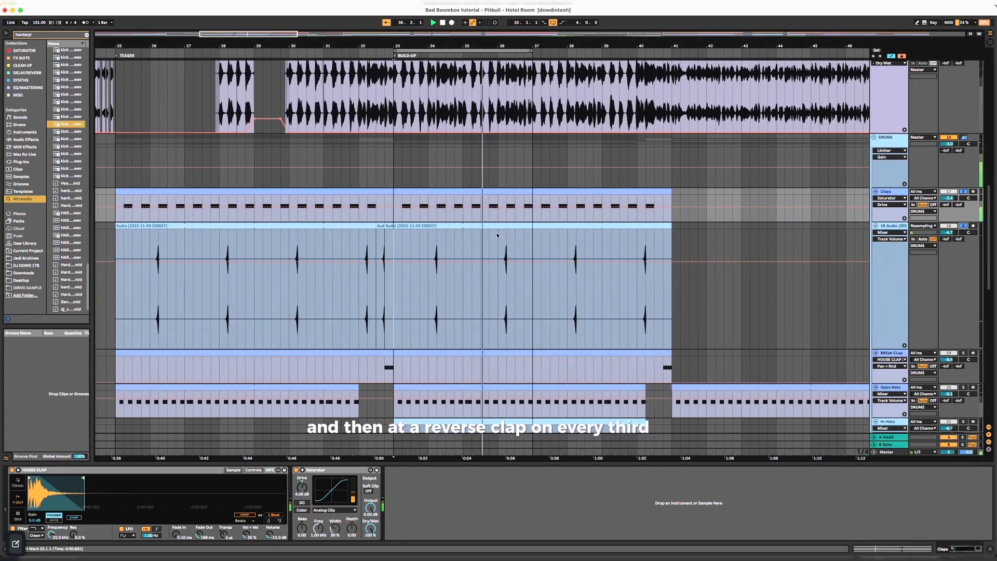
{"action": "left_click", "coordinate": [492, 225]}
{"action": "left_click", "coordinate": [453, 192]}
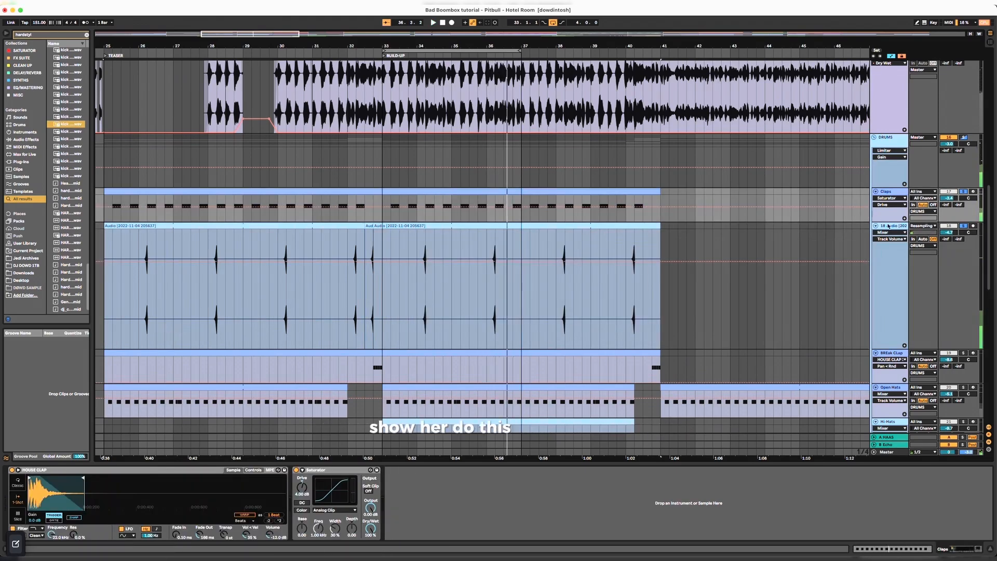
{"action": "left_click", "coordinate": [921, 223]}
{"action": "left_click", "coordinate": [888, 192]}
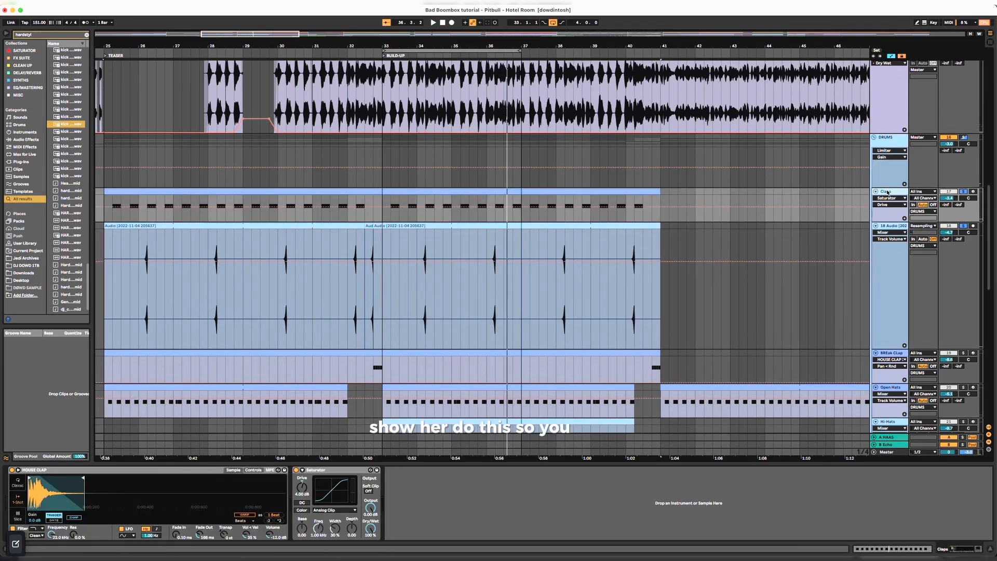
{"action": "key", "text": "super+t"}
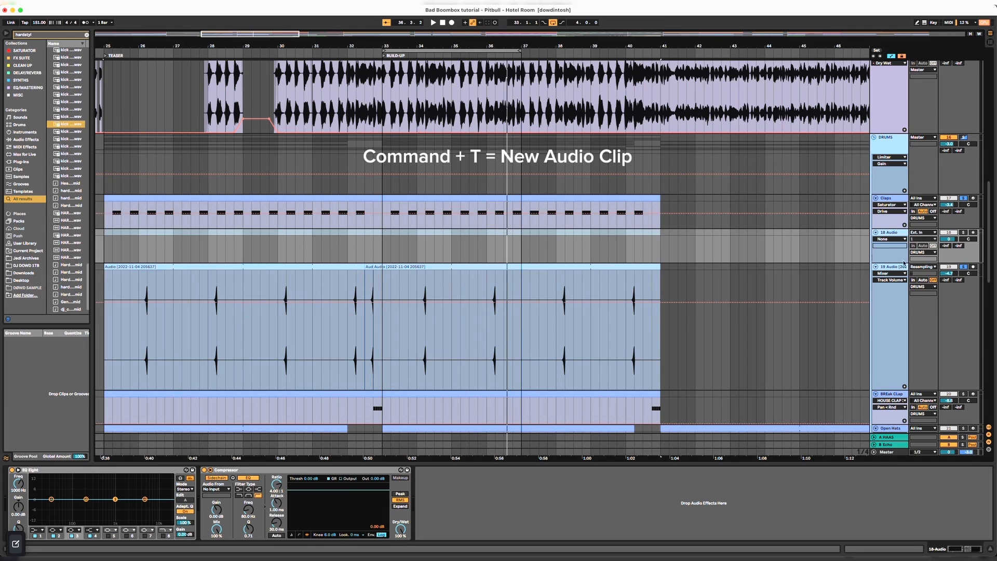
- Colour the new audio track green and assign the track colour to its clips
{"action": "right_click", "coordinate": [886, 234]}
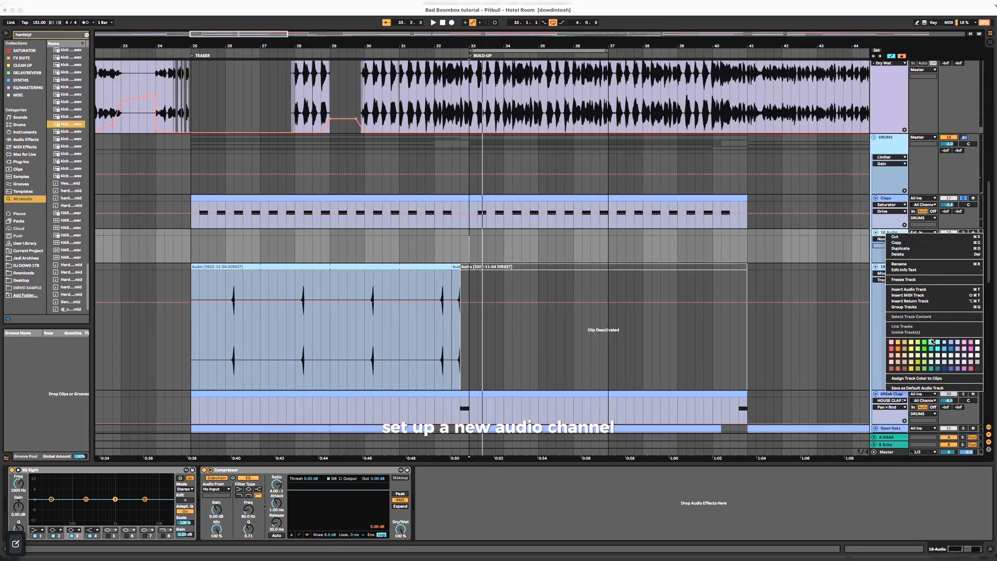
{"action": "left_click", "coordinate": [930, 341]}
{"action": "right_click", "coordinate": [897, 233]}
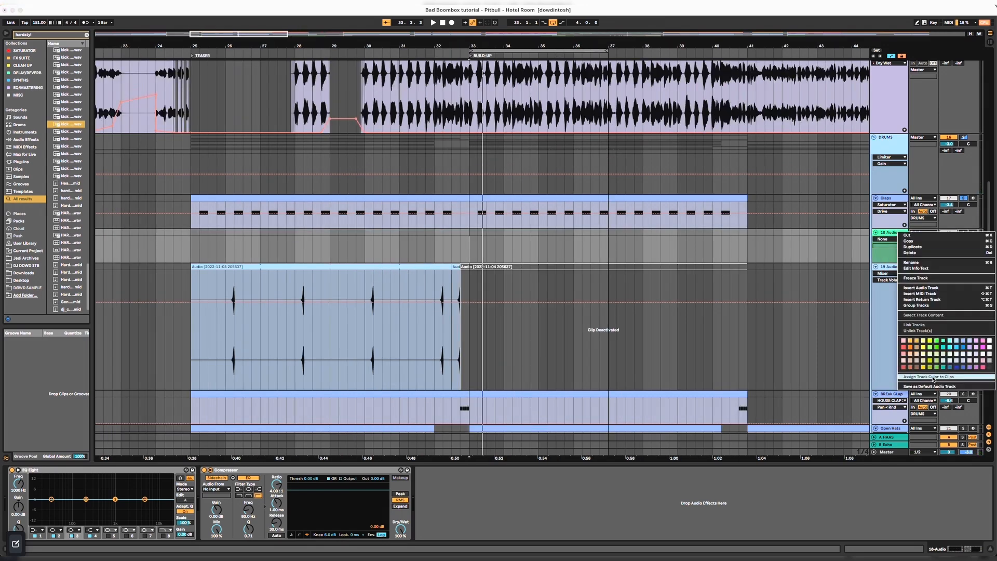
{"action": "left_click", "coordinate": [933, 377]}
- Set the new audio track's input to Resampling and record the claps onto it from bar 33
{"action": "left_click", "coordinate": [923, 232]}
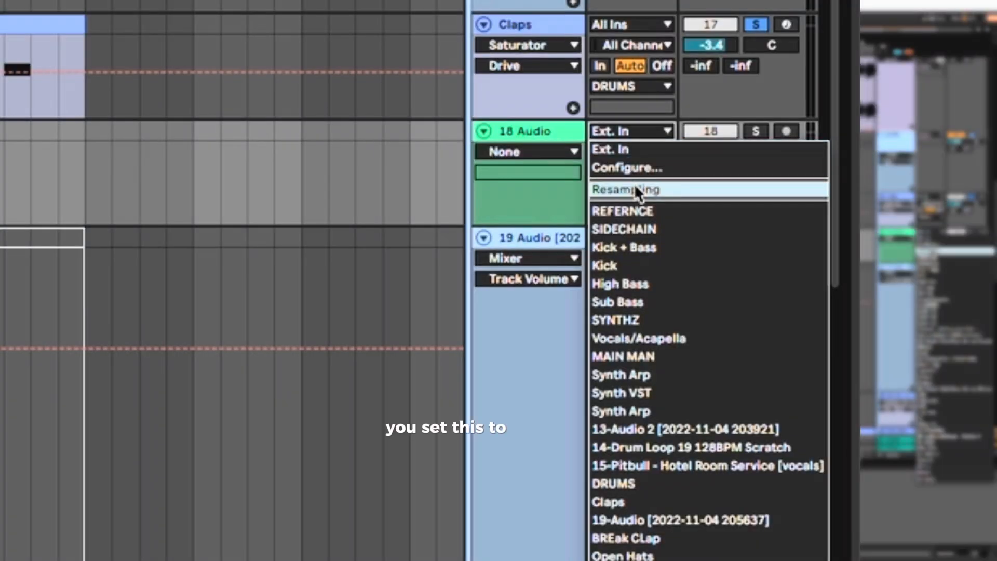
{"action": "left_click", "coordinate": [634, 189]}
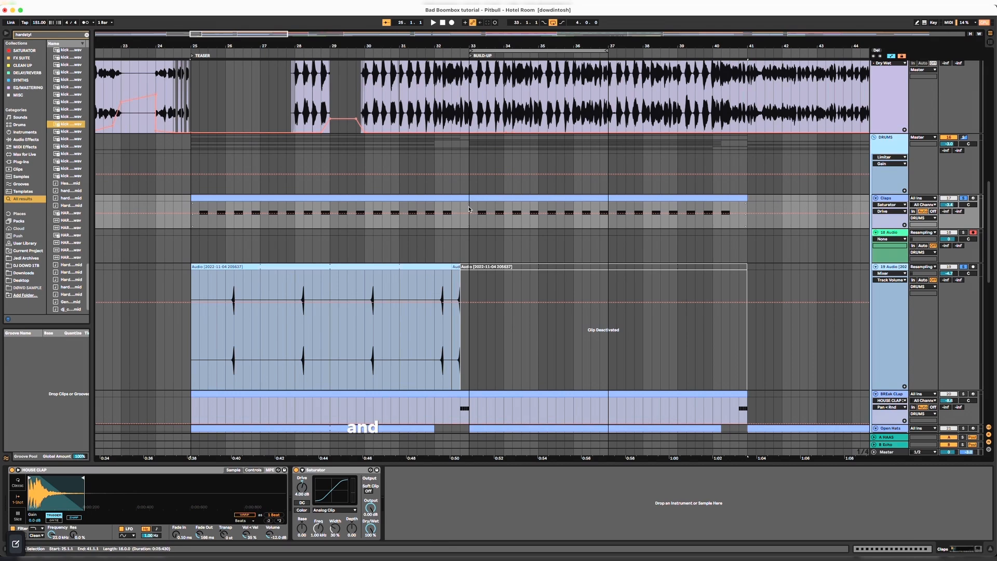
{"action": "left_click", "coordinate": [470, 209]}
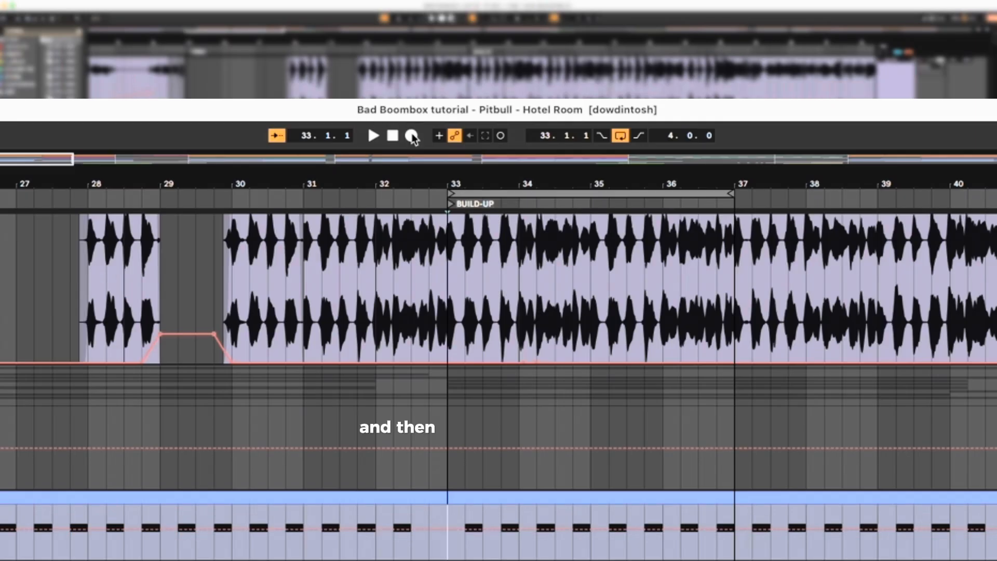
{"action": "left_click", "coordinate": [411, 135]}
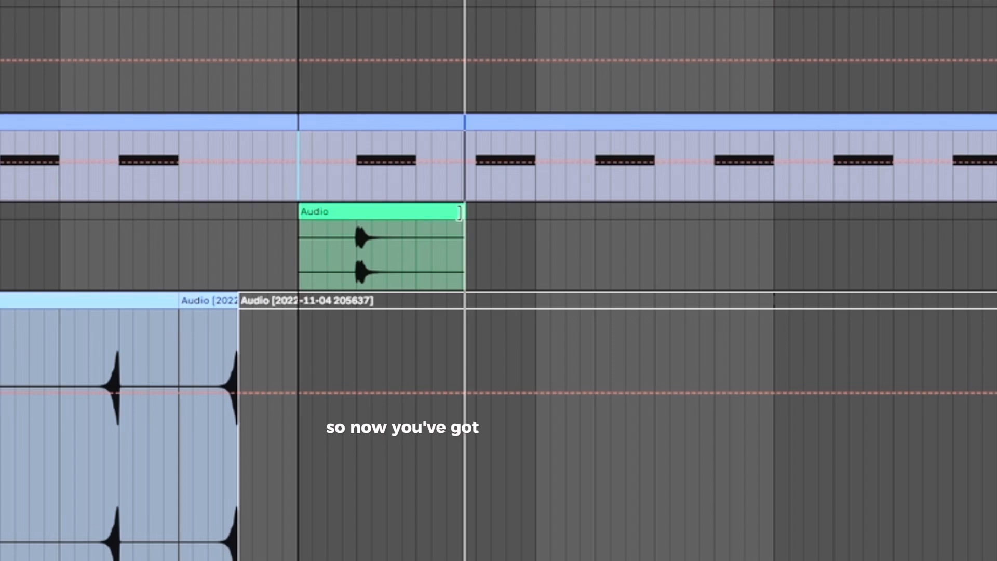
- Trim the recorded clip to just past its first clap and split it at the start of the hit
{"action": "left_click_drag", "start_coordinate": [452, 238], "coordinate": [414, 214]}
{"action": "left_click", "coordinate": [355, 247]}
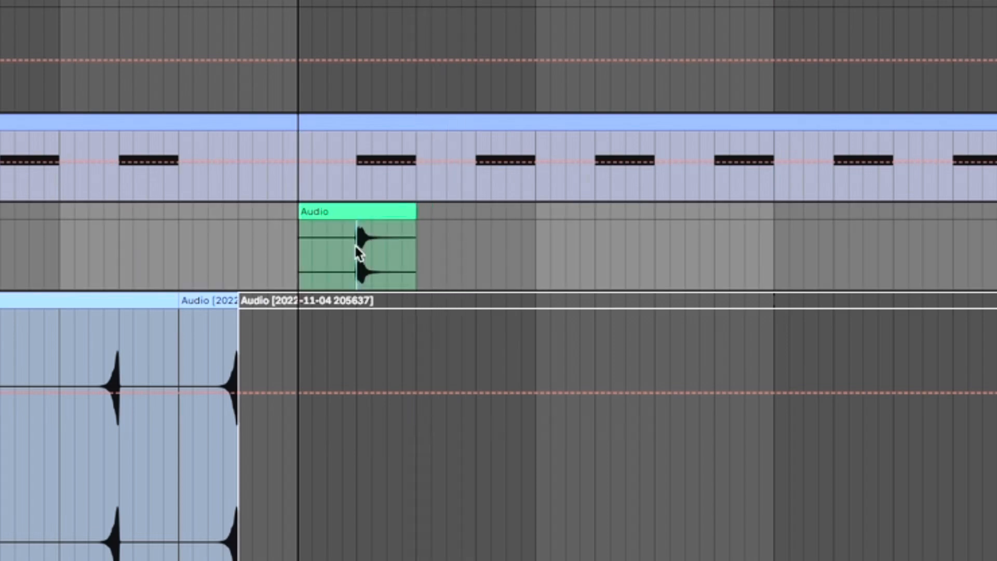
{"action": "left_click", "coordinate": [411, 213]}
- Move the clap slice to bar 34, just before the third clap, and reverse it
{"action": "left_click_drag", "start_coordinate": [380, 211], "coordinate": [563, 213]}
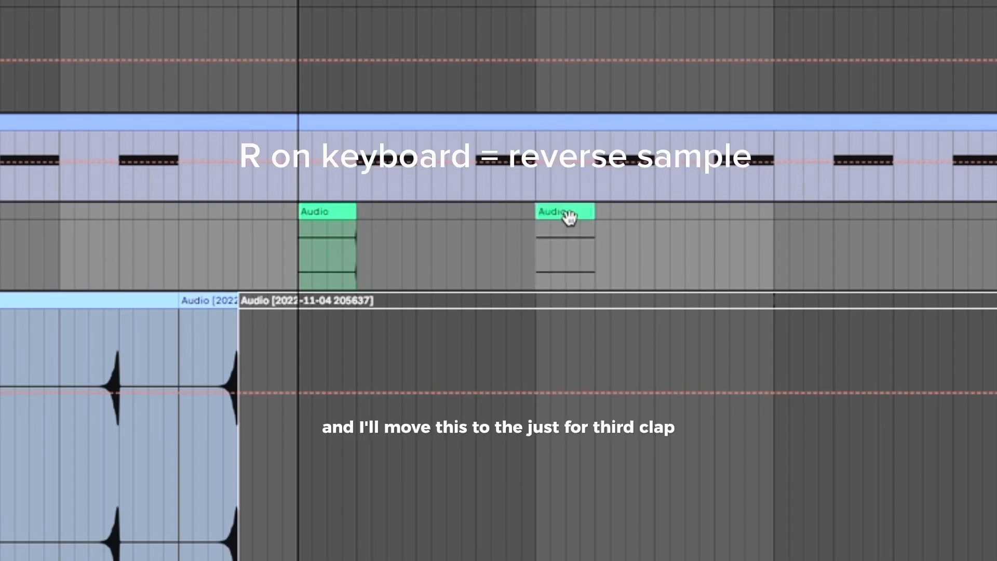
{"action": "key", "text": "r"}
{"action": "scroll", "coordinate": [585, 232], "scroll_direction": "up", "scroll_amount": 10}
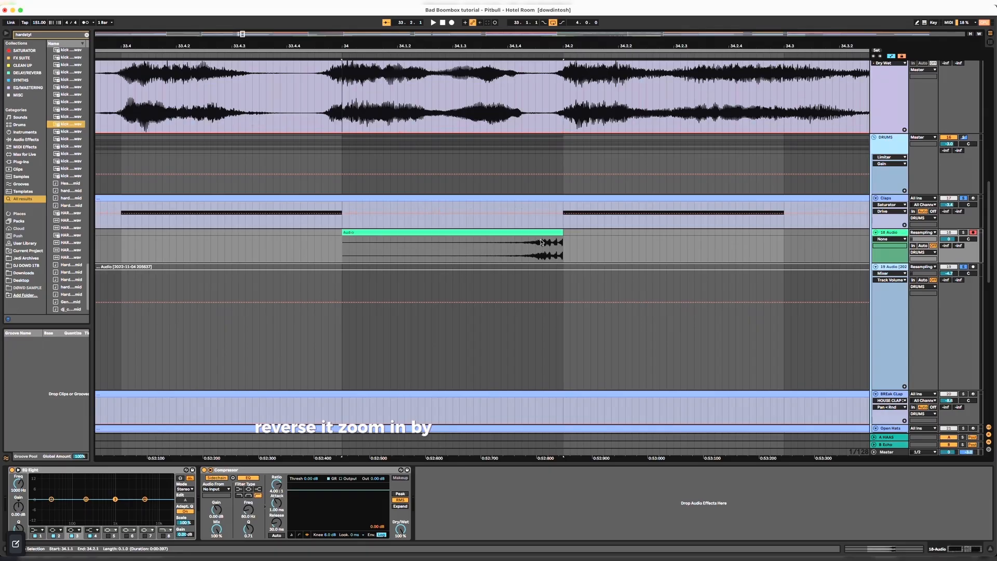
- Nudge the reversed clap so it ends slightly past beat 34.2, and play it back to check the timing
{"action": "scroll", "coordinate": [584, 229], "scroll_direction": "up", "scroll_amount": 5}
{"action": "scroll", "coordinate": [543, 242], "scroll_direction": "down", "scroll_amount": 3}
{"action": "scroll", "coordinate": [543, 242], "scroll_direction": "up", "scroll_amount": 3}
{"action": "scroll", "coordinate": [543, 242], "scroll_direction": "down", "scroll_amount": 2}
{"action": "mouse_move", "coordinate": [560, 232]}
{"action": "left_mouse_down"}
{"action": "mouse_move", "coordinate": [591, 237]}
{"action": "mouse_move", "coordinate": [582, 235]}
{"action": "left_mouse_up"}
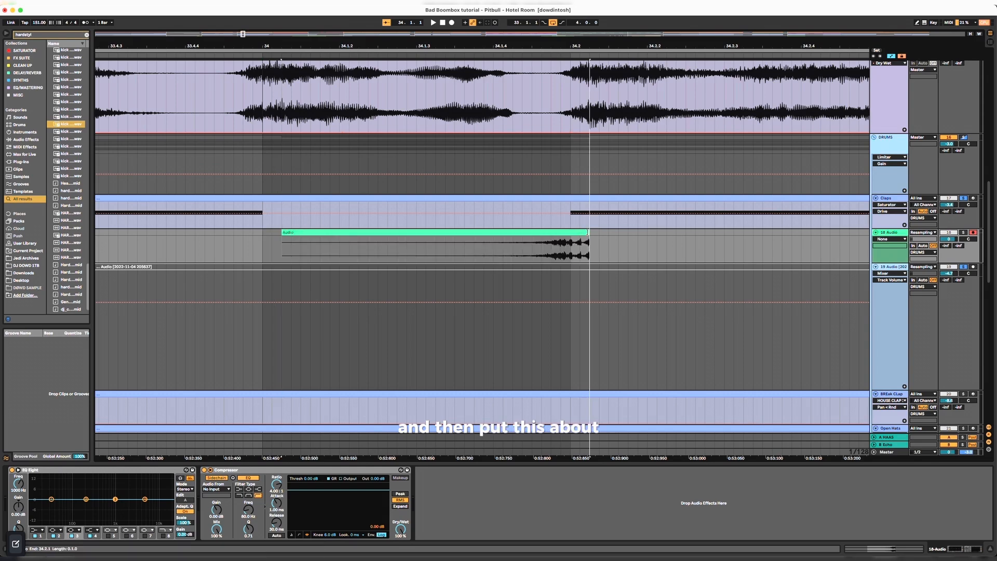
{"action": "scroll", "coordinate": [464, 248], "scroll_direction": "down", "scroll_amount": 5}
{"action": "left_click", "coordinate": [411, 245]}
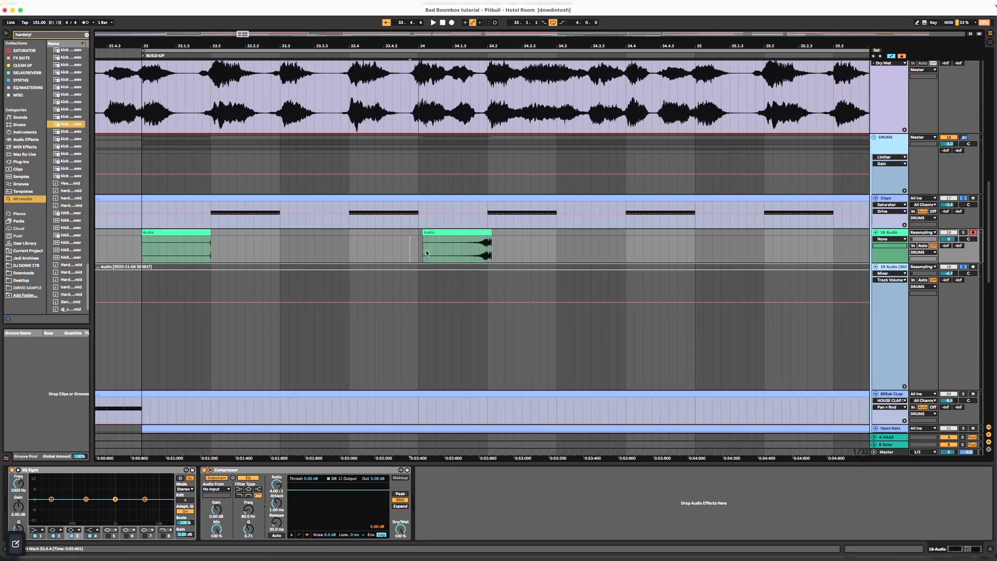
{"action": "key", "text": "space"}
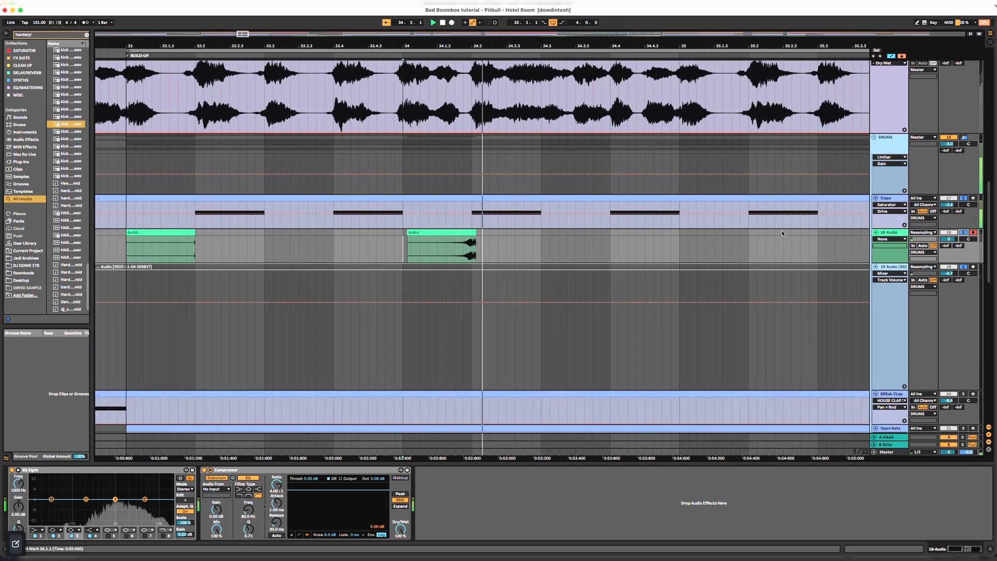
{"action": "key", "text": "space"}
- Fine-tune the reversed clap's position so it ends almost exactly at beat 34.2, where the third clap starts
{"action": "scroll", "coordinate": [406, 238], "scroll_direction": "up", "scroll_amount": 5}
{"action": "mouse_move", "coordinate": [410, 234]}
{"action": "left_mouse_down"}
{"action": "mouse_move", "coordinate": [479, 235]}
{"action": "mouse_move", "coordinate": [413, 233]}
{"action": "left_mouse_up"}
{"action": "scroll", "coordinate": [440, 232], "scroll_direction": "up", "scroll_amount": 5}
{"action": "left_click_drag", "start_coordinate": [501, 231], "coordinate": [465, 237]}
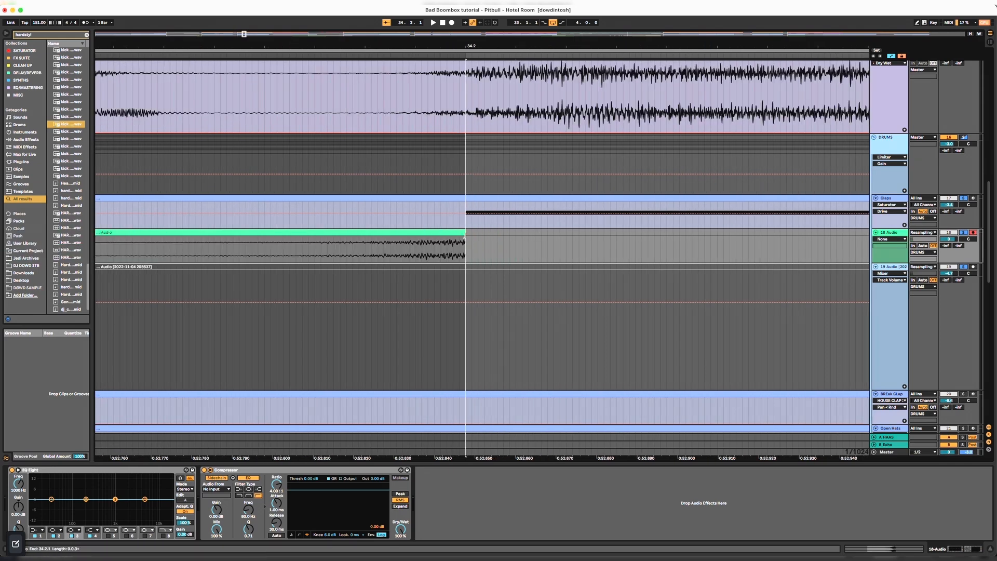
{"action": "scroll", "coordinate": [466, 237], "scroll_direction": "up", "scroll_amount": 2}
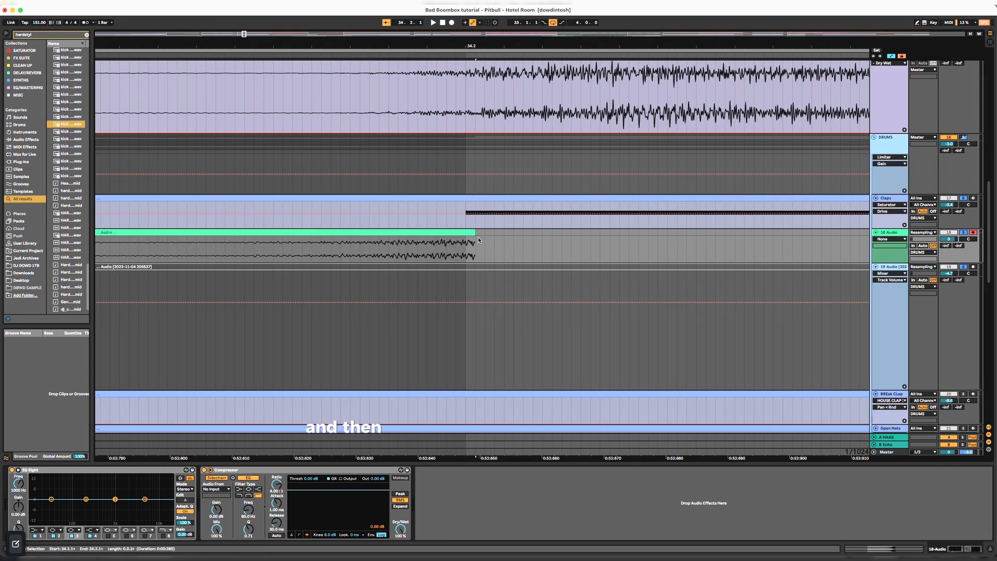
- Add a short fade-out at the end of the reversed clap and trim its start to 34.1.3
{"action": "key", "text": "a"}
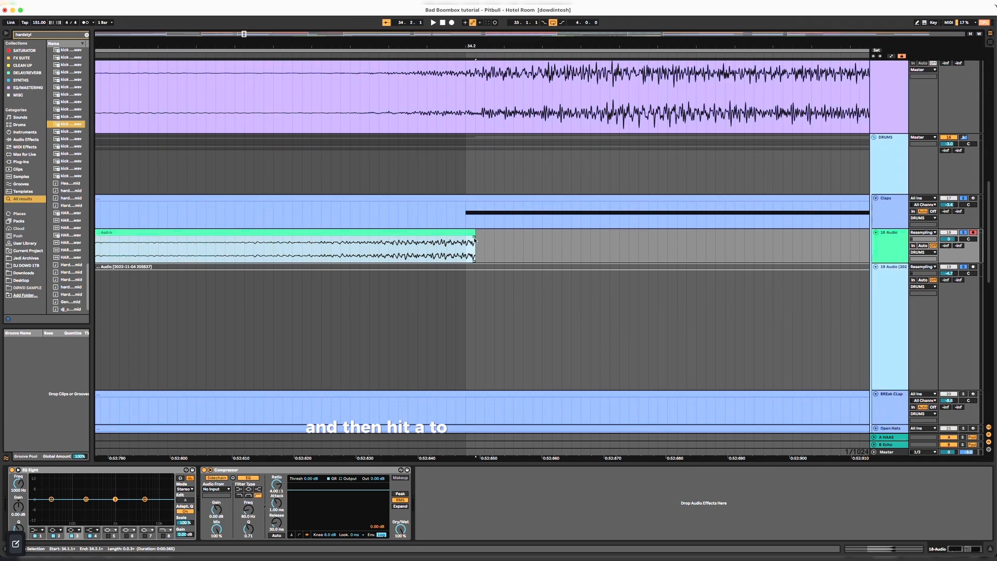
{"action": "key", "text": "a"}
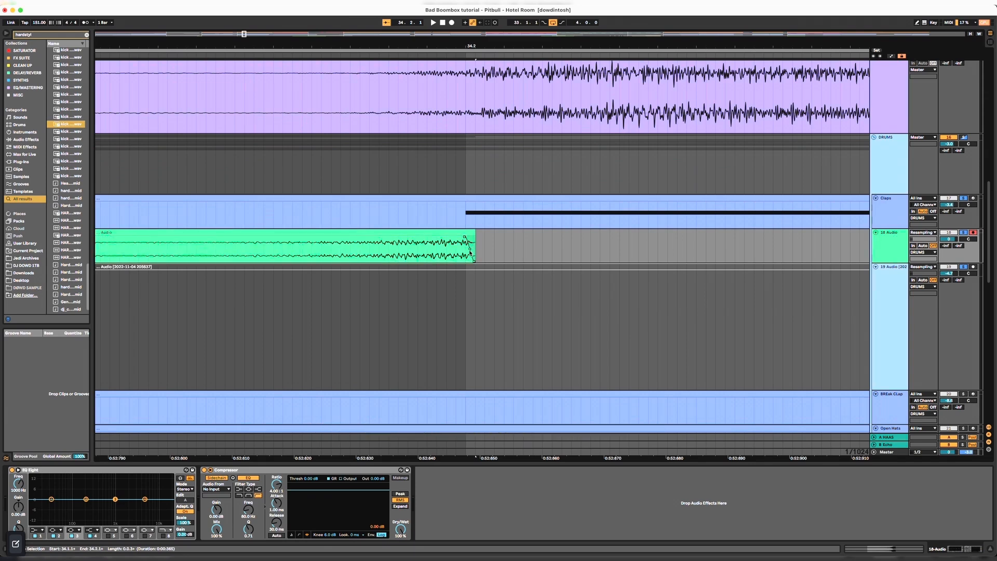
{"action": "scroll", "coordinate": [465, 255], "scroll_direction": "down", "scroll_amount": 15}
{"action": "mouse_move", "coordinate": [347, 233]}
{"action": "left_mouse_down"}
{"action": "mouse_move", "coordinate": [446, 243]}
{"action": "mouse_move", "coordinate": [419, 243]}
{"action": "left_mouse_up"}
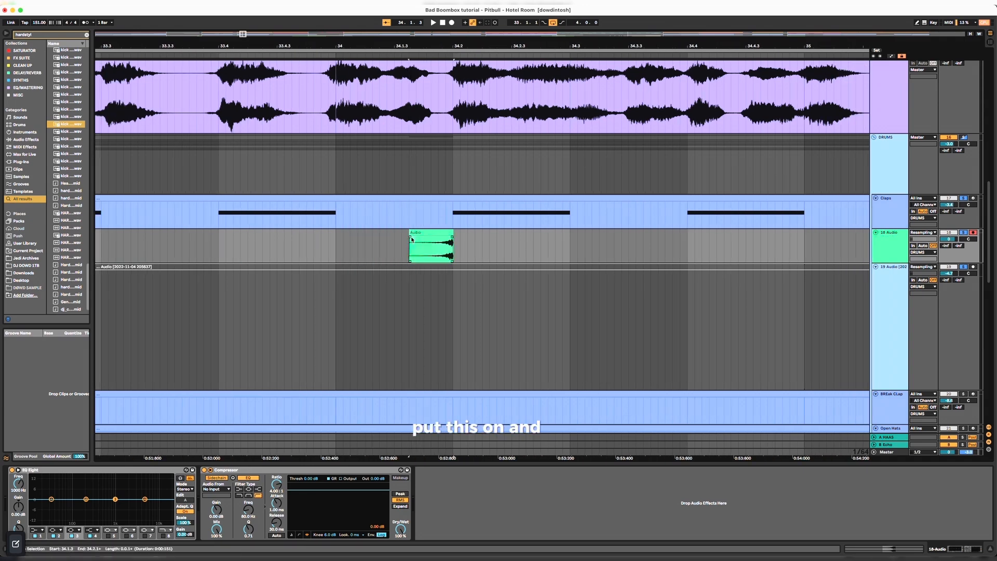
- Delete the leftover slice at bar 33 and consolidate bars 33 to 35 of the reverse clap track into one clip
{"action": "scroll", "coordinate": [443, 245], "scroll_direction": "down", "scroll_amount": 6}
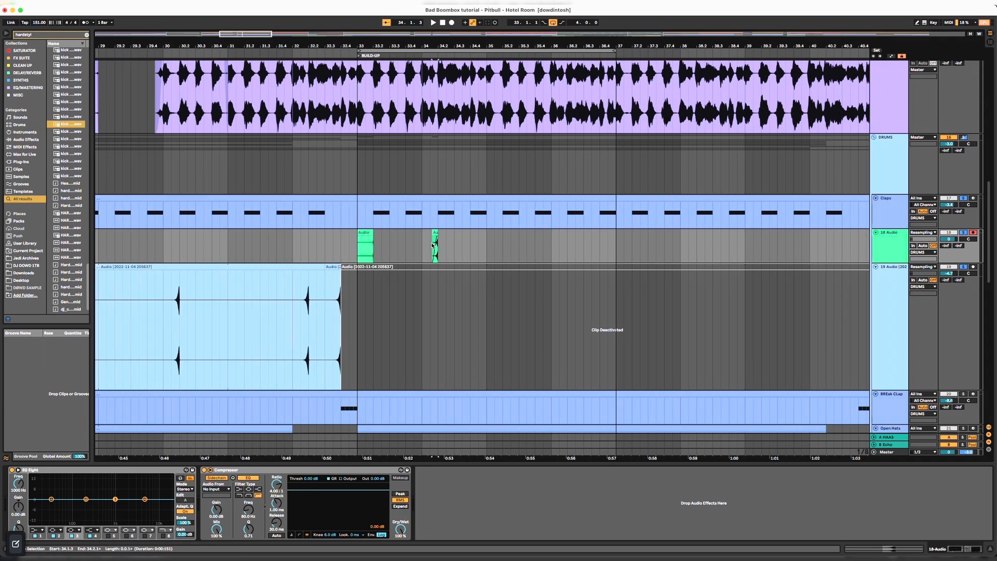
{"action": "key", "text": "space"}
{"action": "scroll", "coordinate": [550, 241], "scroll_direction": "up", "scroll_amount": 5}
{"action": "scroll", "coordinate": [514, 241], "scroll_direction": "down", "scroll_amount": 6}
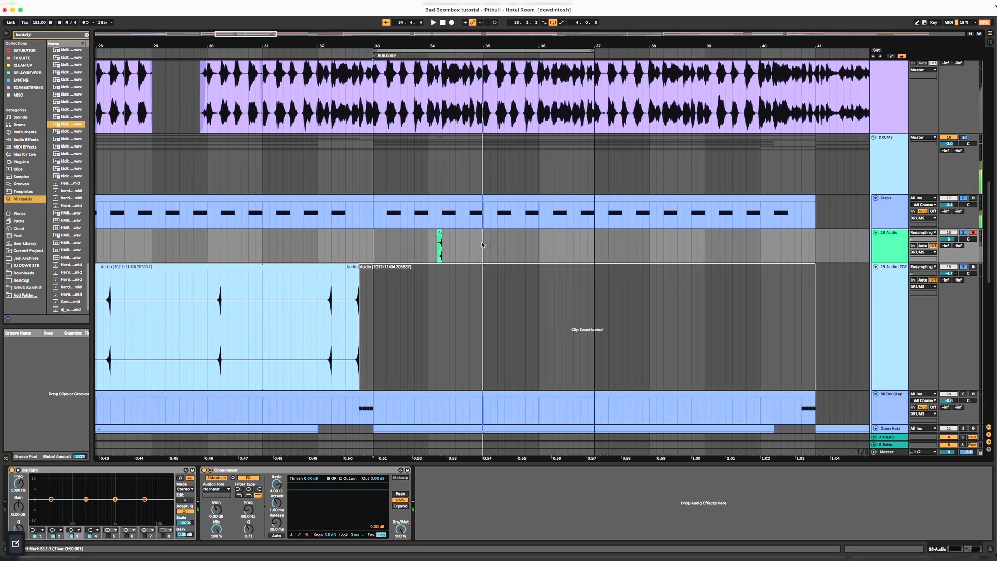
{"action": "left_click_drag", "start_coordinate": [481, 244], "coordinate": [374, 242]}
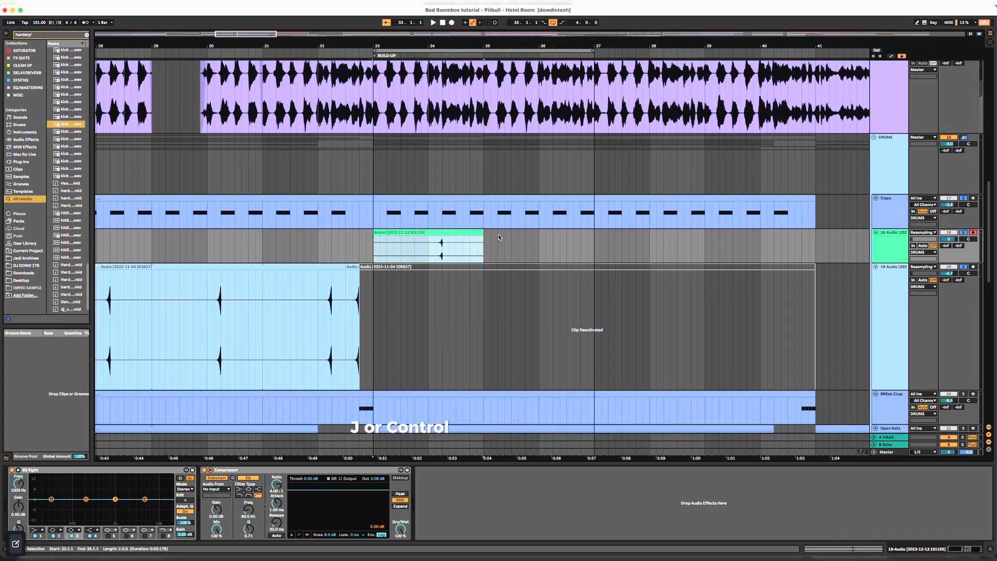
- Turn on looping for the consolidated reverse clap clip and extend it to bar 41
{"action": "double_click", "coordinate": [454, 236]}
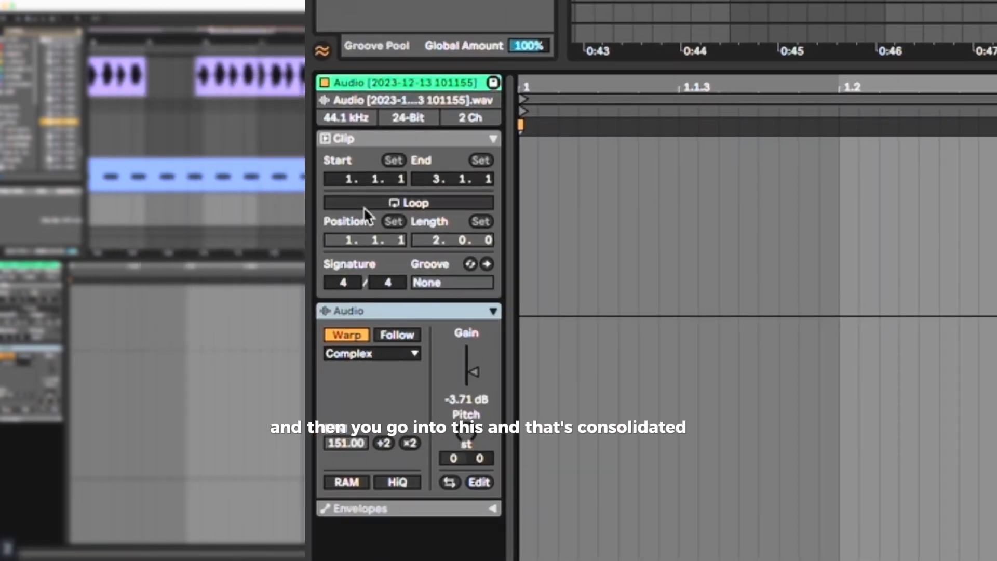
{"action": "left_click", "coordinate": [374, 202]}
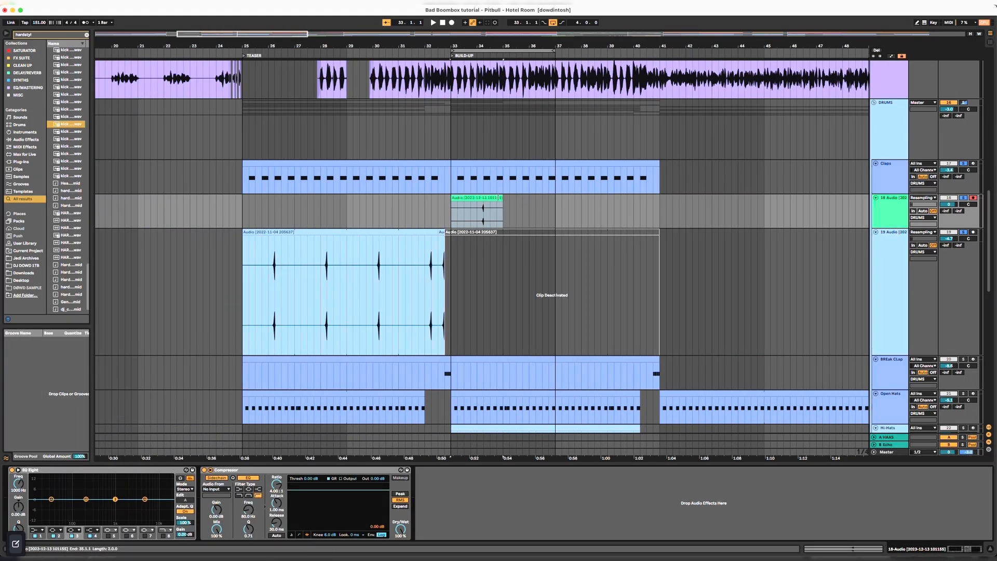
{"action": "left_click_drag", "start_coordinate": [499, 202], "coordinate": [657, 200]}
- Play the build-up from bar 33 to listen to the looped reverse claps with the main claps
{"action": "left_click", "coordinate": [468, 205]}
{"action": "key", "text": "space"}
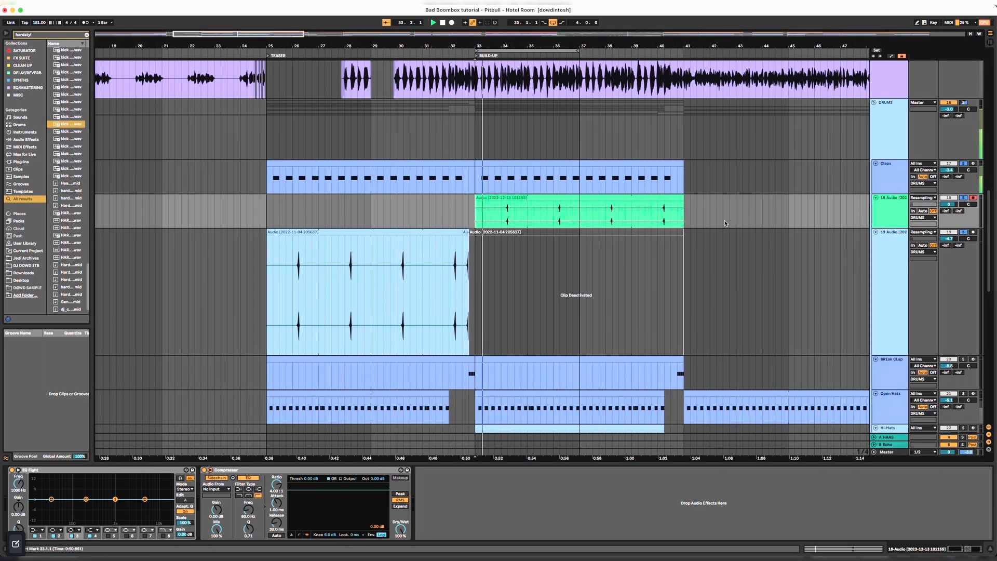
{"action": "scroll", "coordinate": [524, 225], "scroll_direction": "up", "scroll_amount": 5}
{"action": "scroll", "coordinate": [523, 222], "scroll_direction": "down", "scroll_amount": 5}
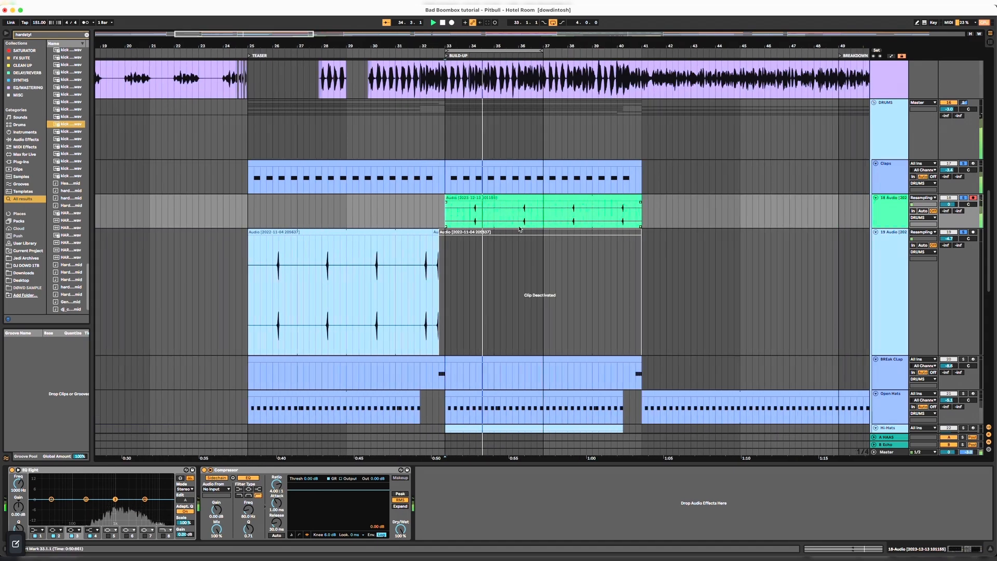
{"action": "scroll", "coordinate": [499, 241], "scroll_direction": "down", "scroll_amount": 2}
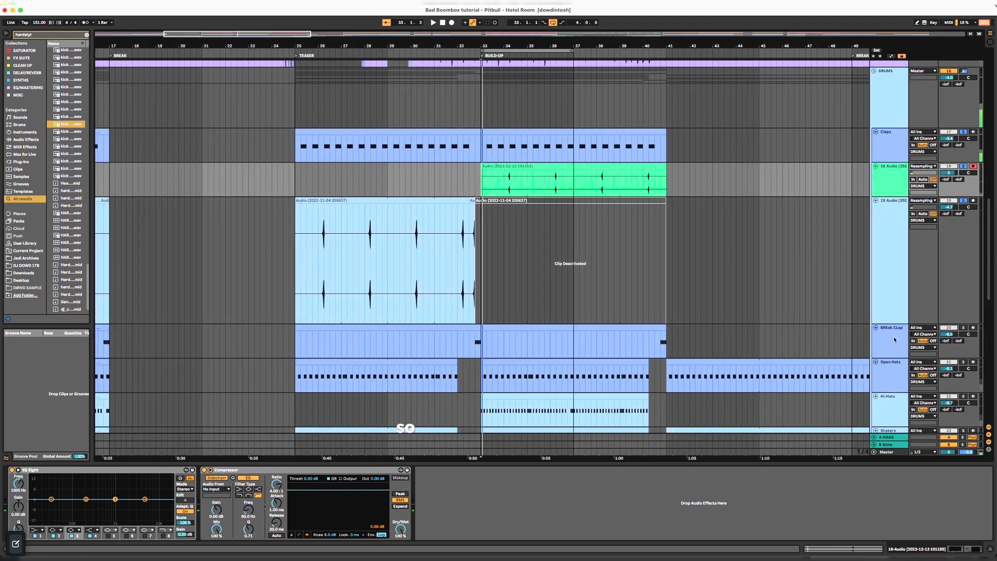
- Solo the BREak Clap track and play its fill at the end of the eight-bar build-up section
{"action": "left_click", "coordinate": [894, 340]}
{"action": "scroll", "coordinate": [567, 333], "scroll_direction": "down", "scroll_amount": 3}
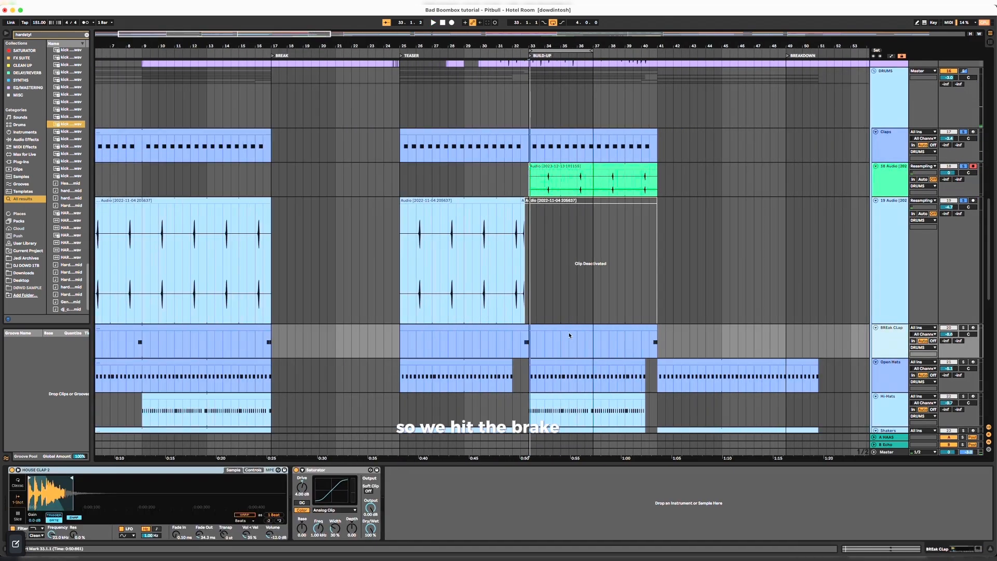
{"action": "left_click", "coordinate": [562, 328]}
{"action": "scroll", "coordinate": [562, 332], "scroll_direction": "up", "scroll_amount": 5}
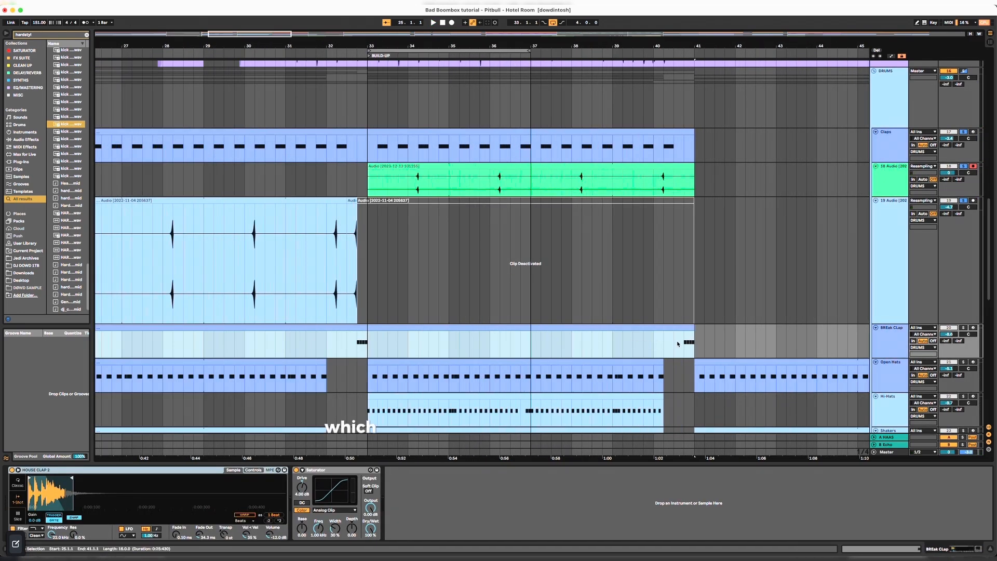
{"action": "left_click", "coordinate": [676, 345]}
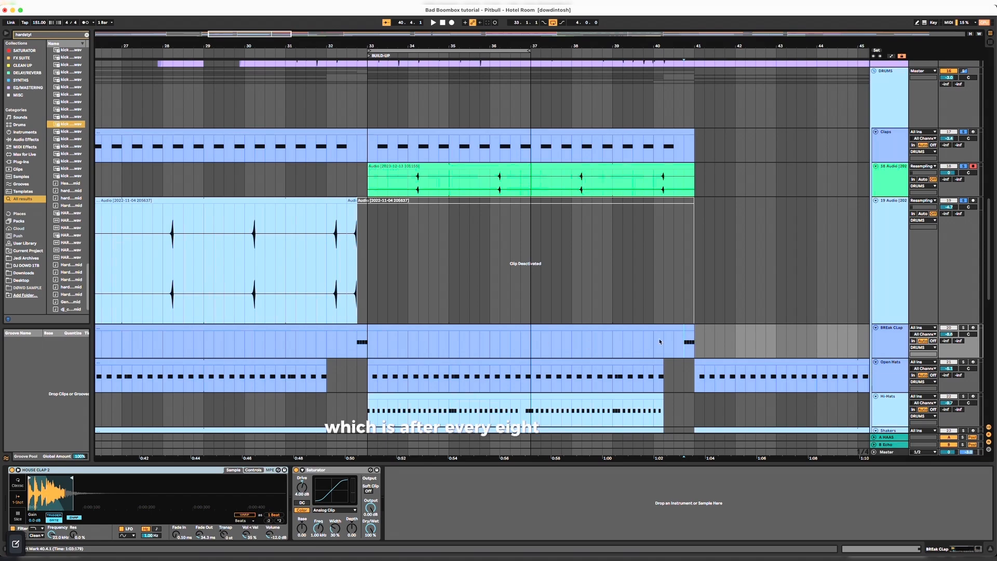
{"action": "key", "text": "space"}
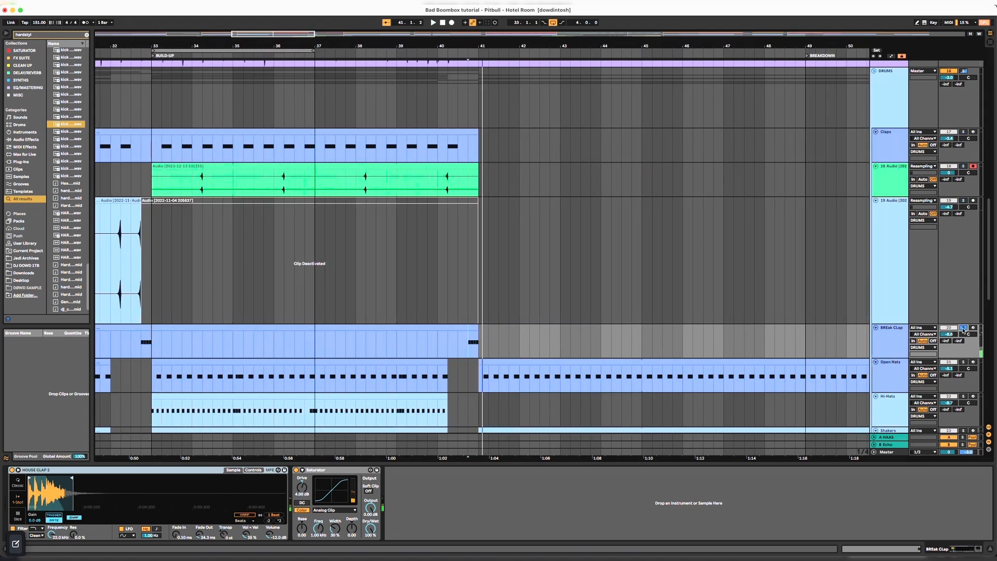
- Examine the BREak Clap track's sampler and open the SHORT OH sample of the Open Hats track
{"action": "double_click", "coordinate": [453, 328]}
{"action": "left_click", "coordinate": [953, 363]}
{"action": "left_click_drag", "start_coordinate": [776, 343], "coordinate": [854, 394]}
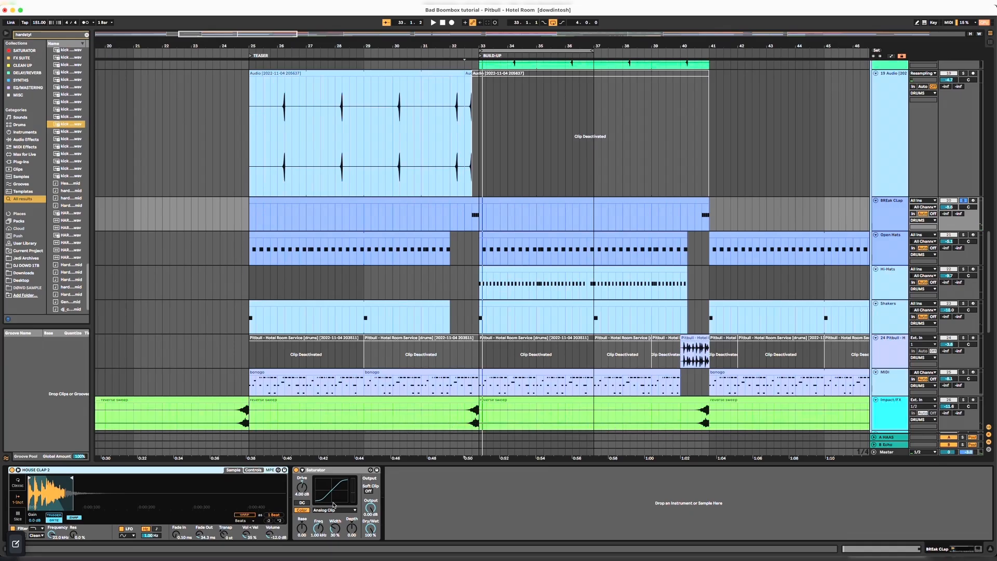
{"action": "left_click_drag", "start_coordinate": [72, 478], "coordinate": [87, 478]}
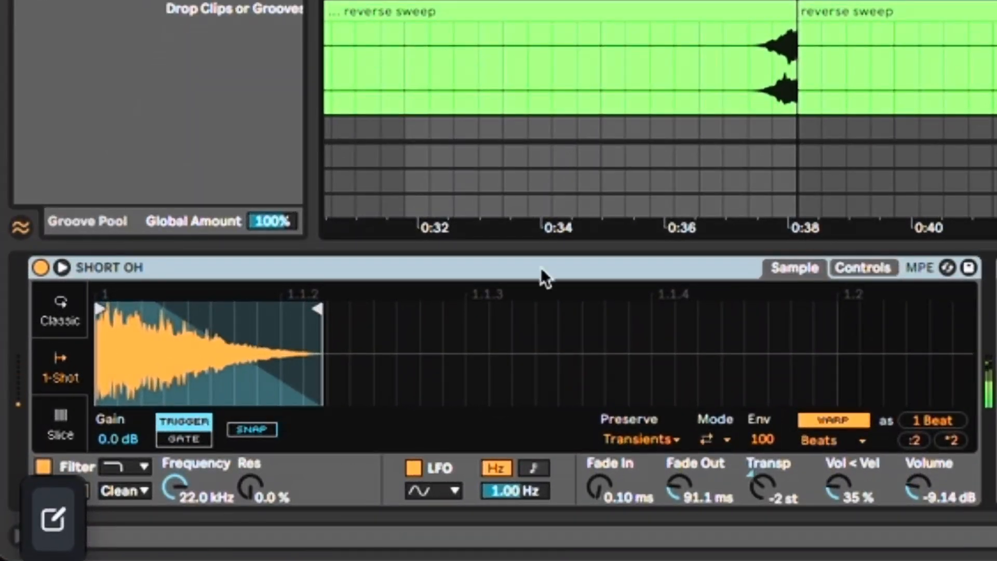
- Shorten the SHORT OH sample, set its fade out to 68.9 ms, and adjust the Limiter's ceiling to about -3.94 dB
{"action": "mouse_move", "coordinate": [323, 319]}
{"action": "left_mouse_down"}
{"action": "mouse_move", "coordinate": [723, 310]}
{"action": "mouse_move", "coordinate": [285, 309]}
{"action": "left_mouse_up"}
{"action": "left_click_drag", "start_coordinate": [671, 487], "coordinate": [675, 488]}
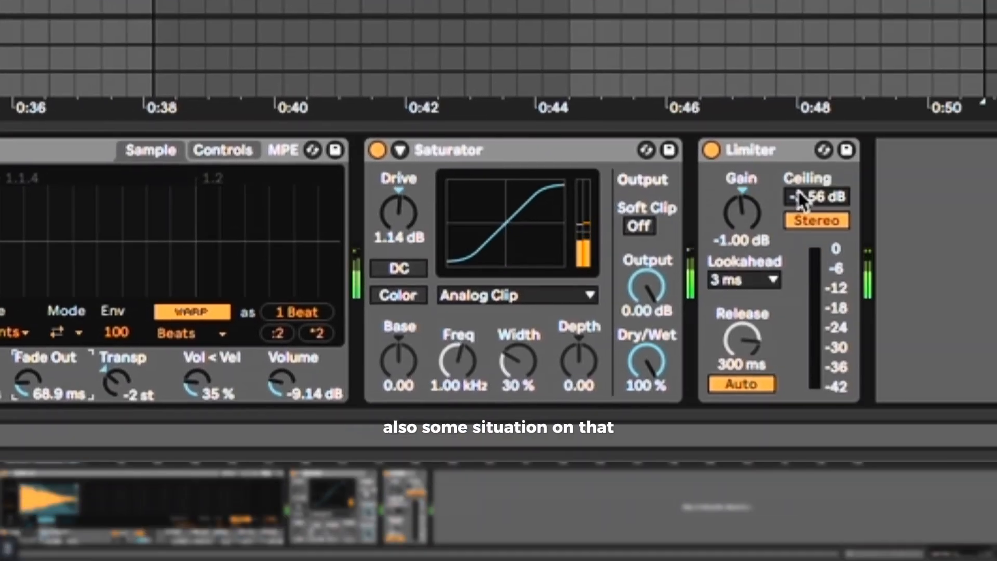
{"action": "mouse_move", "coordinate": [802, 199]}
{"action": "left_mouse_down"}
{"action": "mouse_move", "coordinate": [802, 213]}
{"action": "mouse_move", "coordinate": [817, 193]}
{"action": "left_mouse_up"}
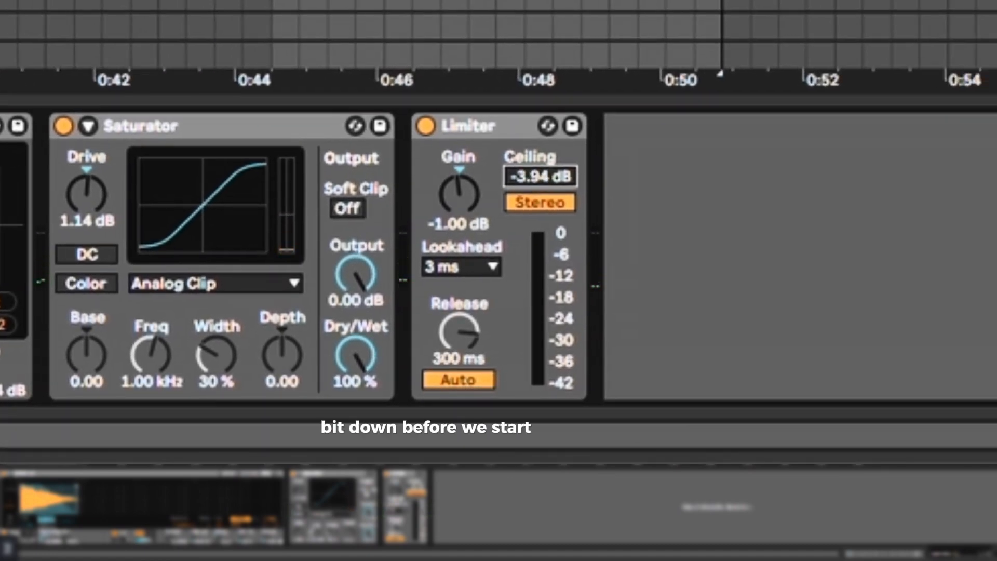
{"action": "left_click_drag", "start_coordinate": [540, 176], "coordinate": [539, 173]}
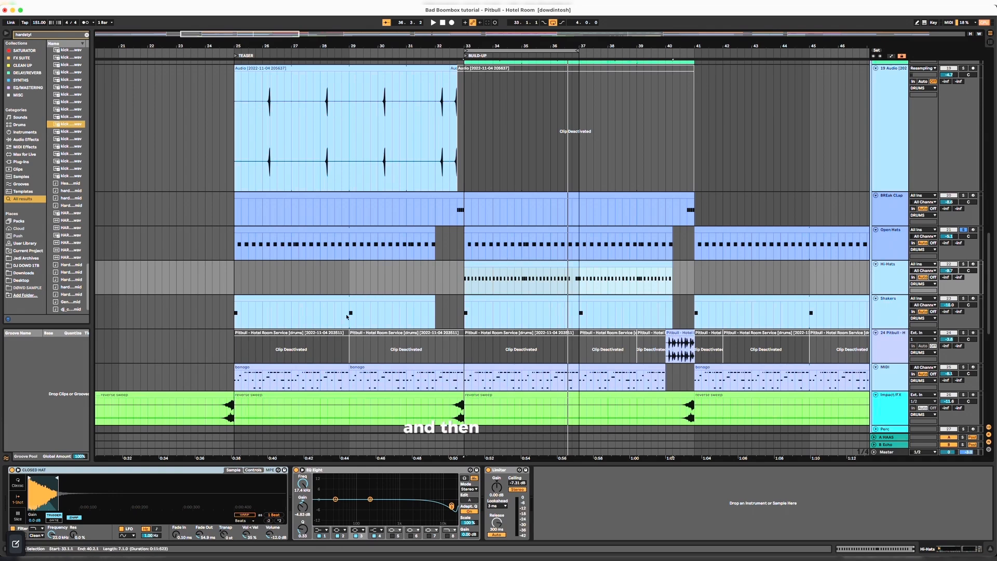
- Solo the Hi-Hats track, and play the MIDI track's bongo loop from bar 33 of the build-up
{"action": "left_click", "coordinate": [962, 264]}
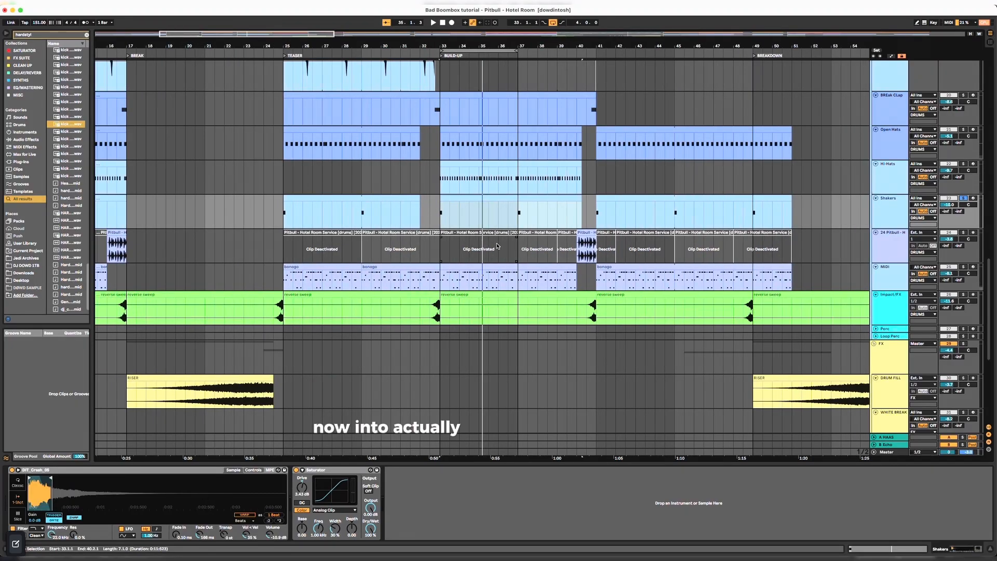
{"action": "scroll", "coordinate": [457, 249], "scroll_direction": "down", "scroll_amount": 3}
{"action": "left_click", "coordinate": [443, 208]}
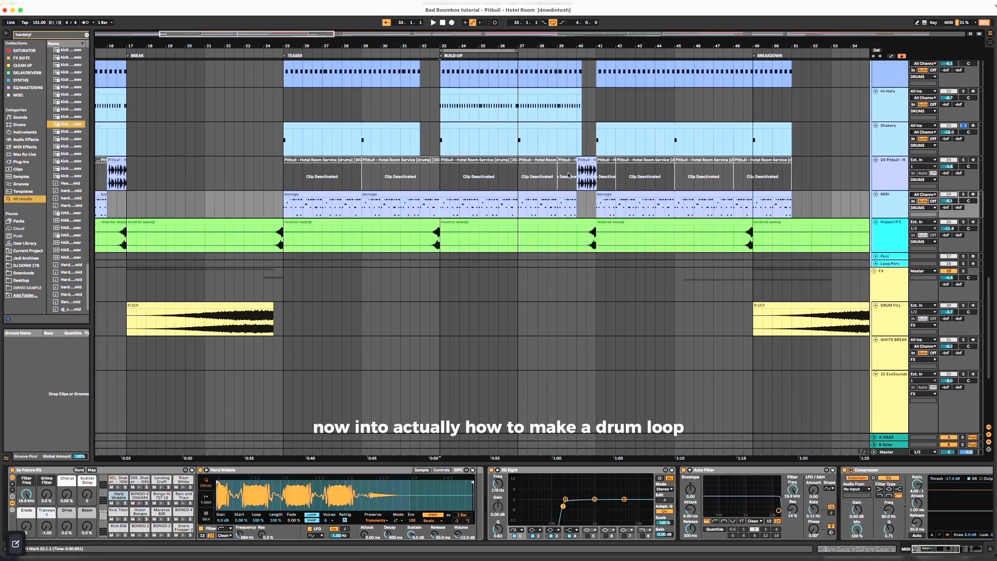
{"action": "left_click", "coordinate": [452, 193]}
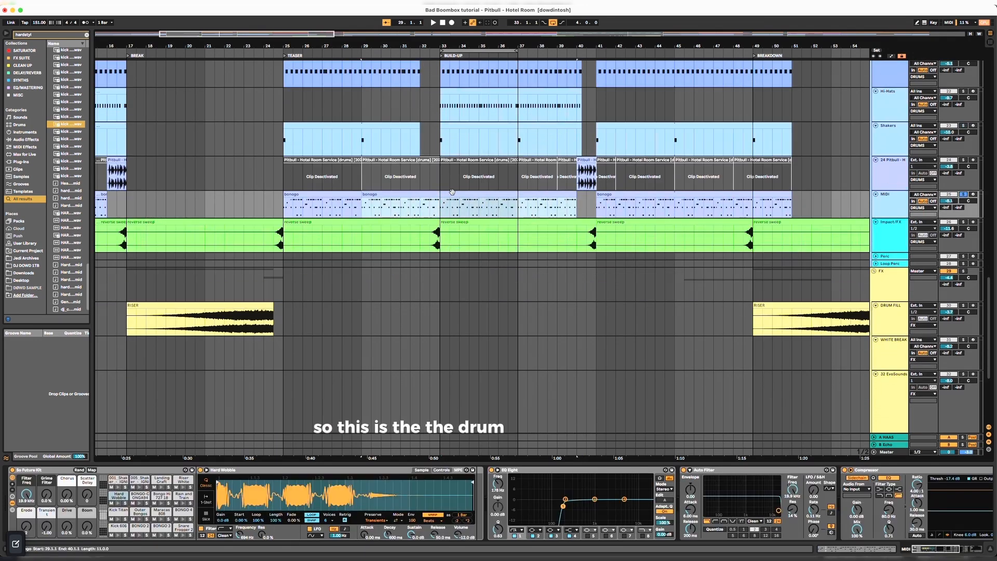
{"action": "left_click", "coordinate": [441, 205]}
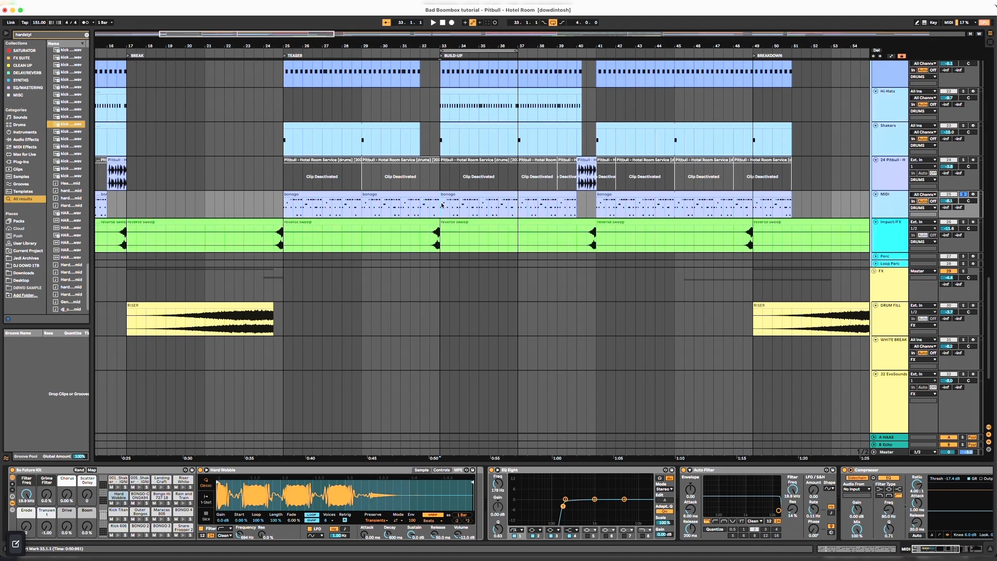
{"action": "key", "text": "space"}
{"action": "scroll", "coordinate": [519, 210], "scroll_direction": "up", "scroll_amount": 2}
{"action": "left_click", "coordinate": [498, 220]}
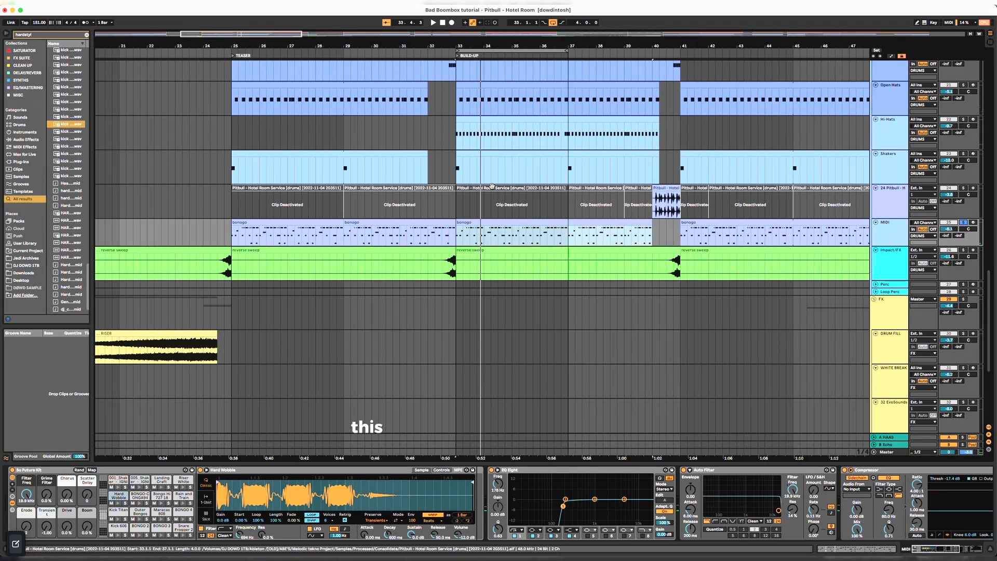
- Activate the Pitbull - Hotel Room Service drums clip at bar 33, solo its track and play it
{"action": "left_click", "coordinate": [494, 187]}
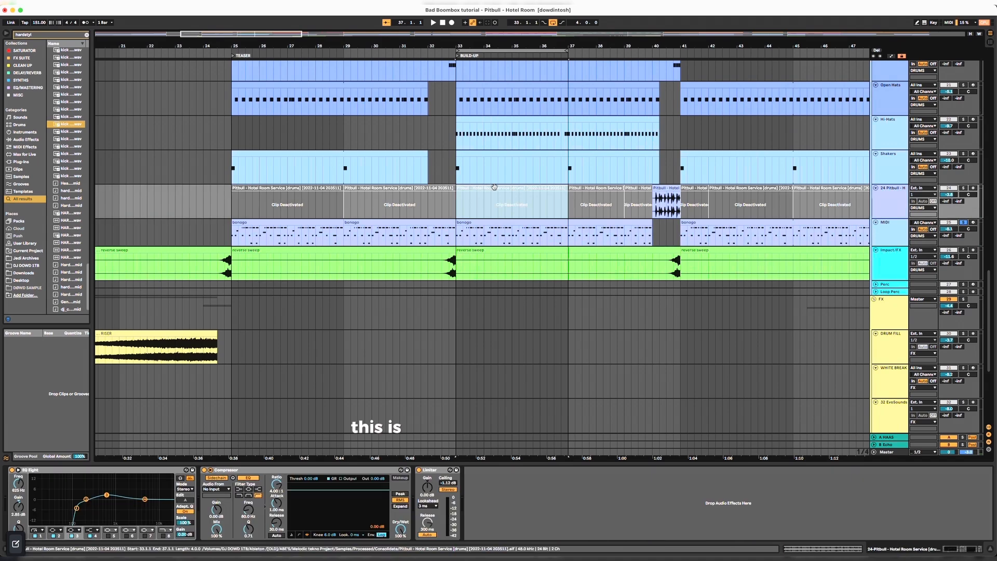
{"action": "key", "text": "0"}
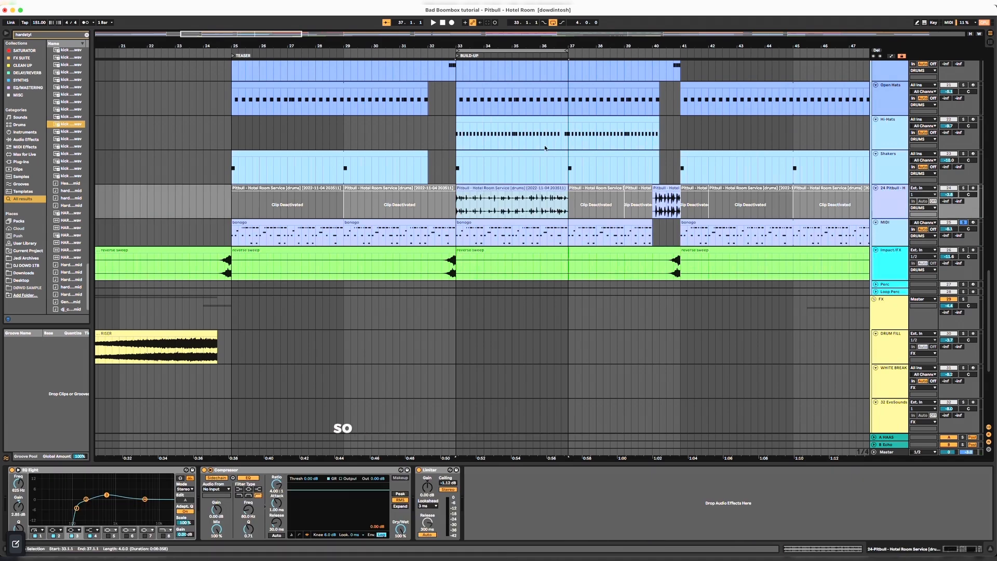
{"action": "left_click", "coordinate": [962, 188]}
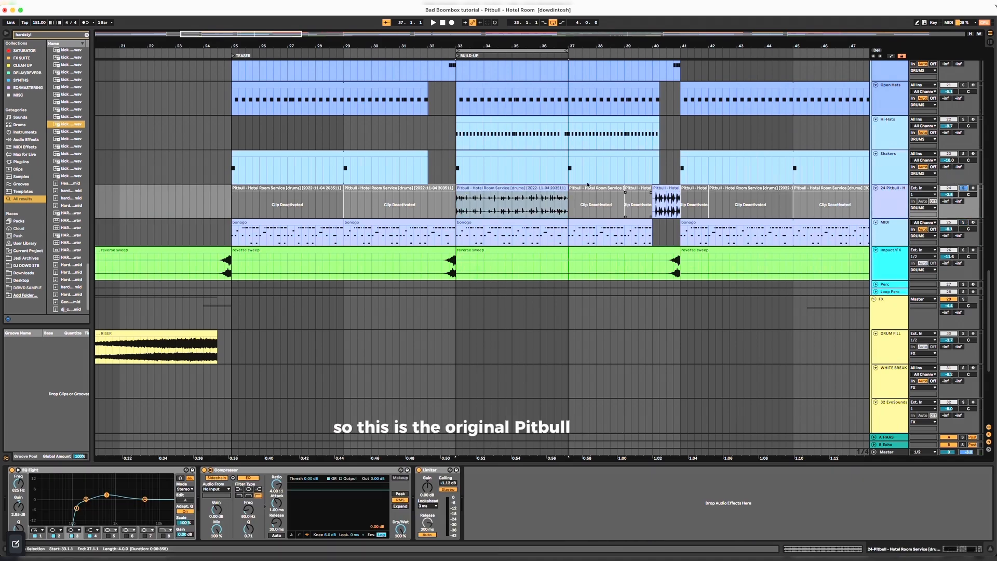
{"action": "left_click", "coordinate": [505, 188]}
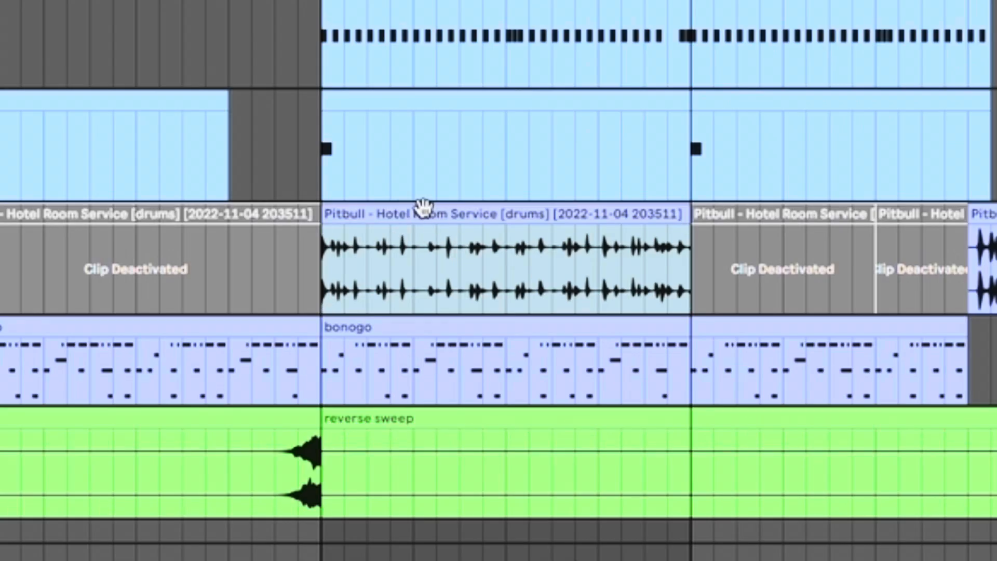
{"action": "key", "text": "space"}
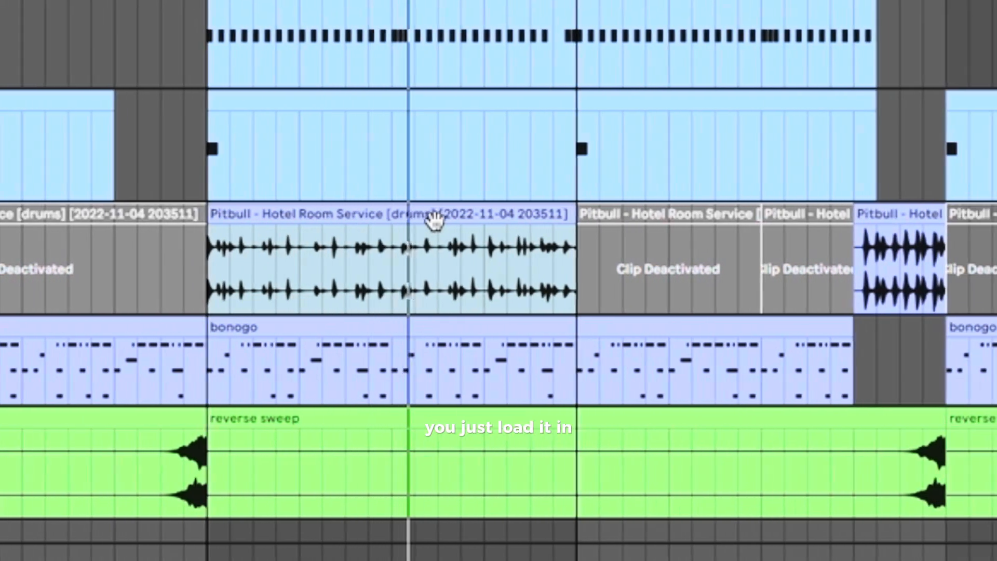
- Copy the Pitbull drums clip at bar 33 onto the MIDI track below to convert it into a MIDI clip
{"action": "scroll", "coordinate": [428, 233], "scroll_direction": "down", "scroll_amount": 5}
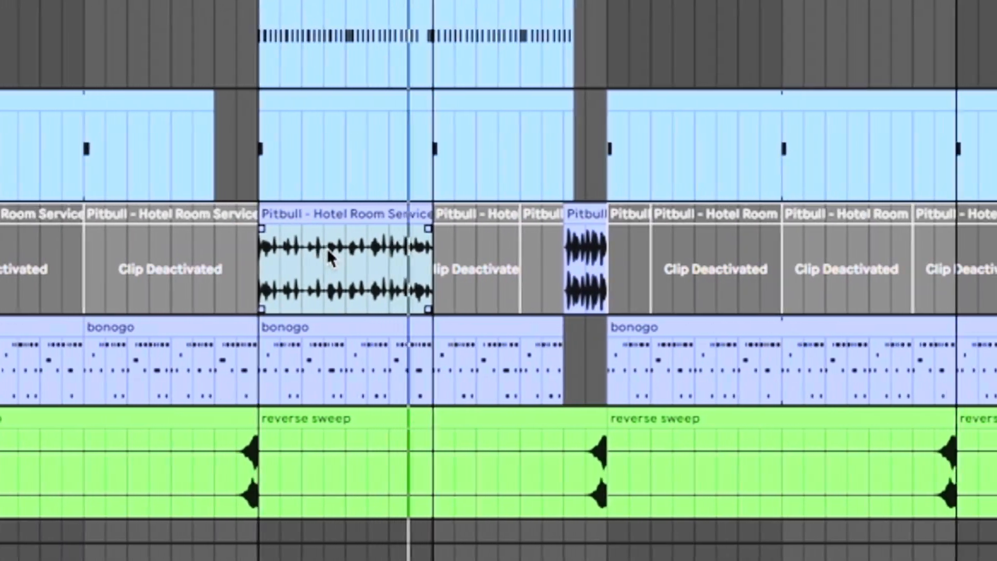
{"action": "scroll", "coordinate": [325, 252], "scroll_direction": "up", "scroll_amount": 1}
{"action": "scroll", "coordinate": [322, 252], "scroll_direction": "up", "scroll_amount": 4}
{"action": "left_click_drag", "start_coordinate": [557, 214], "coordinate": [542, 334]}
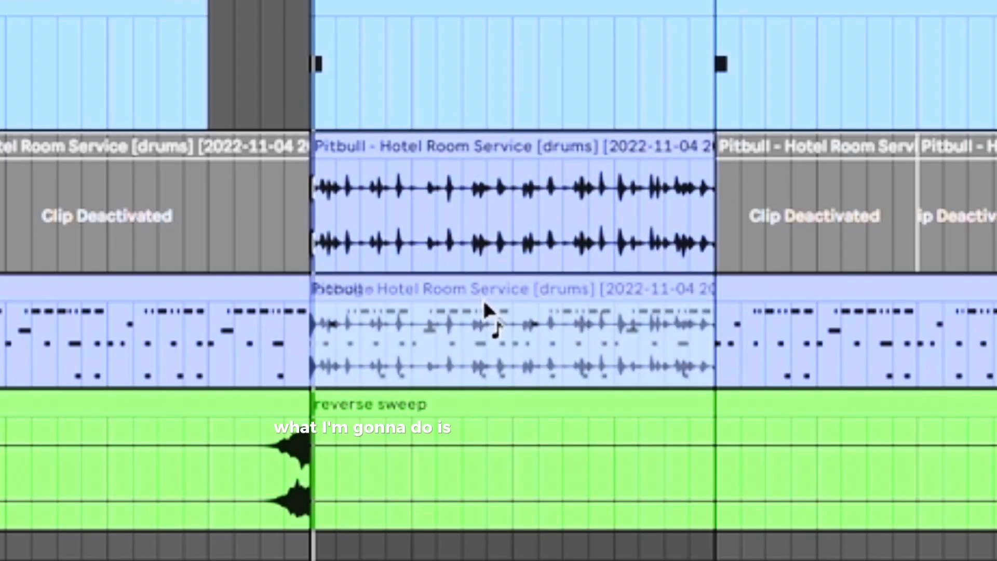
{"action": "left_click_drag", "start_coordinate": [482, 298], "coordinate": [483, 302]}
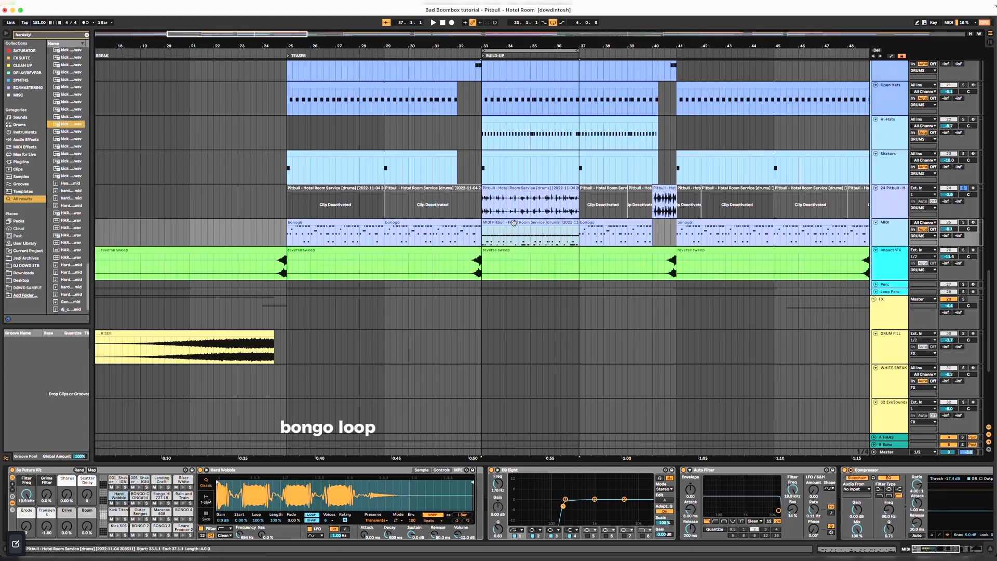
- Deactivate the original Pitbull drums audio clip at bars 33 to 37 and play the converted MIDI clip soloed
{"action": "scroll", "coordinate": [551, 231], "scroll_direction": "up", "scroll_amount": 5}
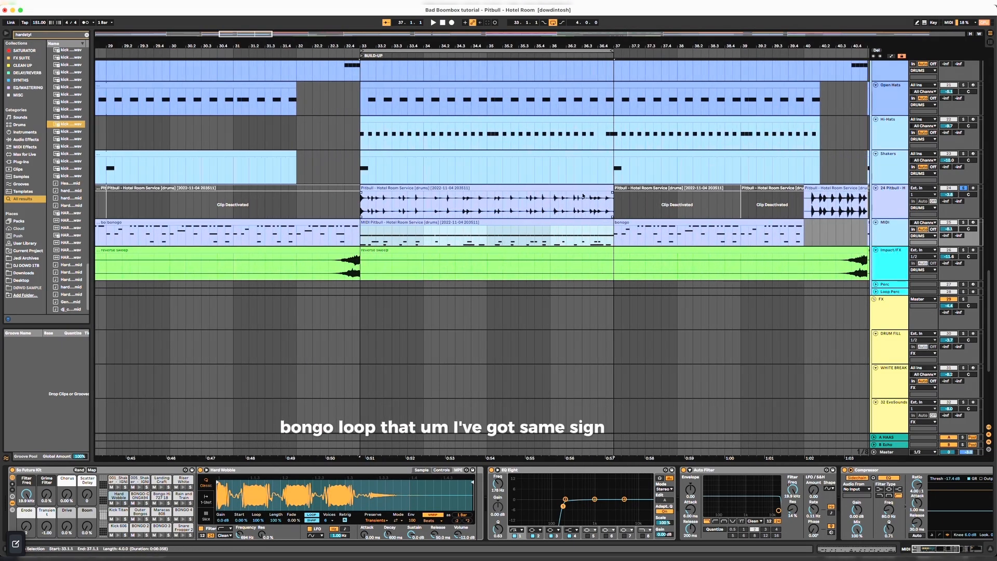
{"action": "left_click", "coordinate": [588, 188]}
{"action": "key", "text": "0"}
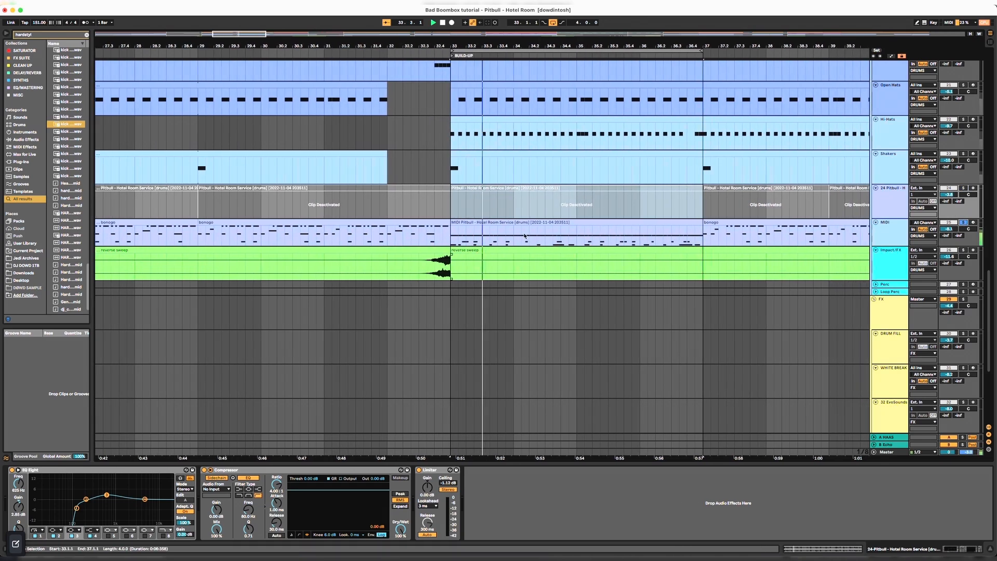
{"action": "scroll", "coordinate": [519, 228], "scroll_direction": "down", "scroll_amount": 5}
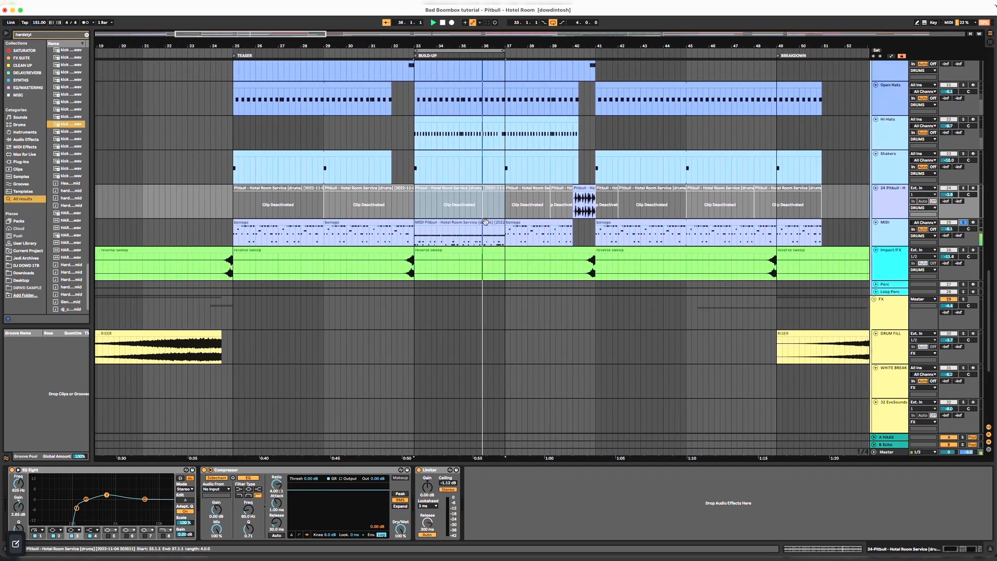
- Delete all the Maracas 808 notes from the converted Pitbull drums MIDI clip
{"action": "double_click", "coordinate": [459, 221]}
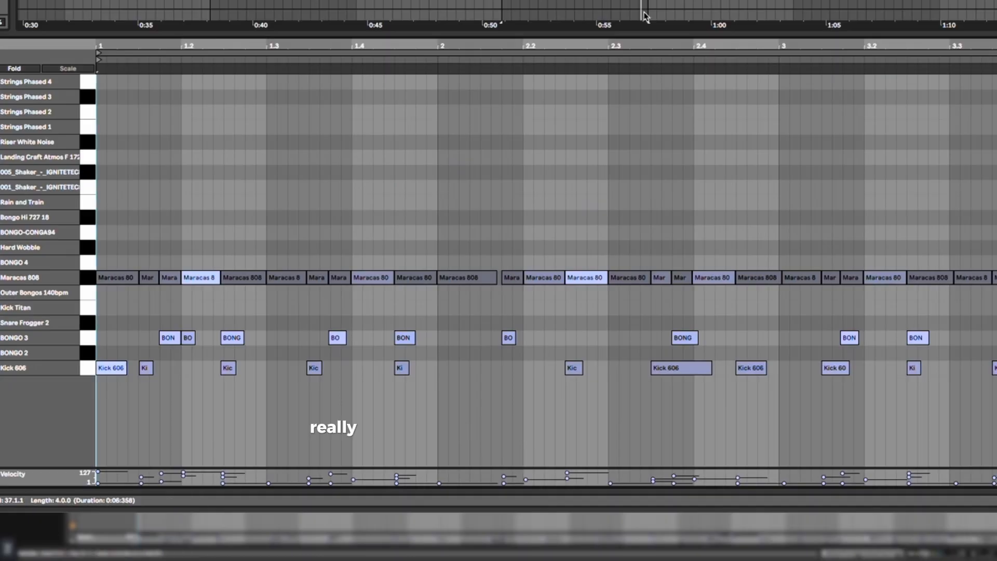
{"action": "left_click_drag", "start_coordinate": [109, 239], "coordinate": [996, 329]}
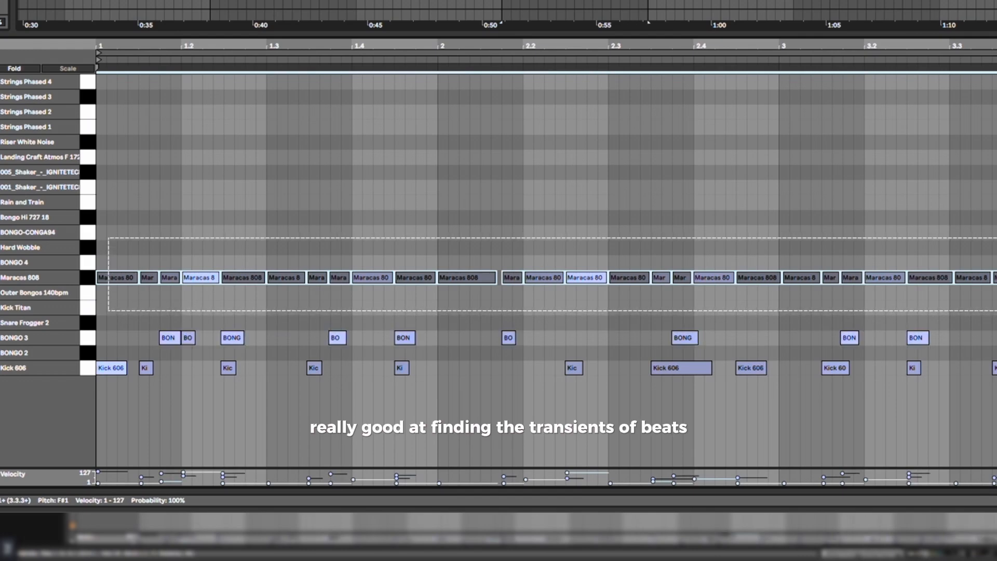
{"action": "key", "text": "Delete"}
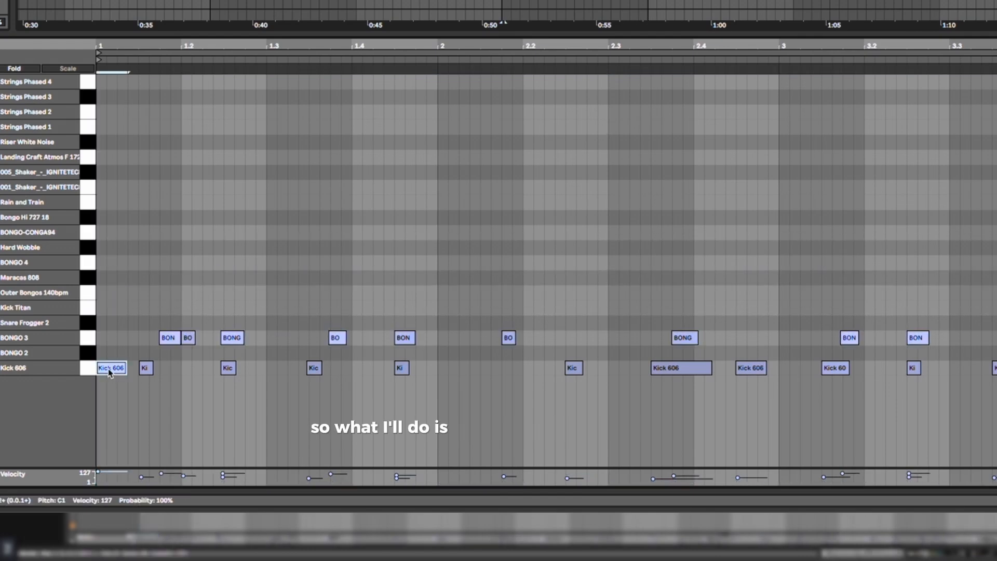
- Move all the Kick 606 notes in the converted clip to the BONGO 4 sound
{"action": "left_click_drag", "start_coordinate": [600, 375], "coordinate": [996, 384]}
{"action": "key", "text": "Up"}
{"action": "key", "text": "Up"}
{"action": "key", "text": "Up"}
{"action": "key", "text": "Up"}
{"action": "key", "text": "Up"}
{"action": "key", "text": "Up"}
{"action": "key", "text": "Up"}
{"action": "key", "text": "Up"}
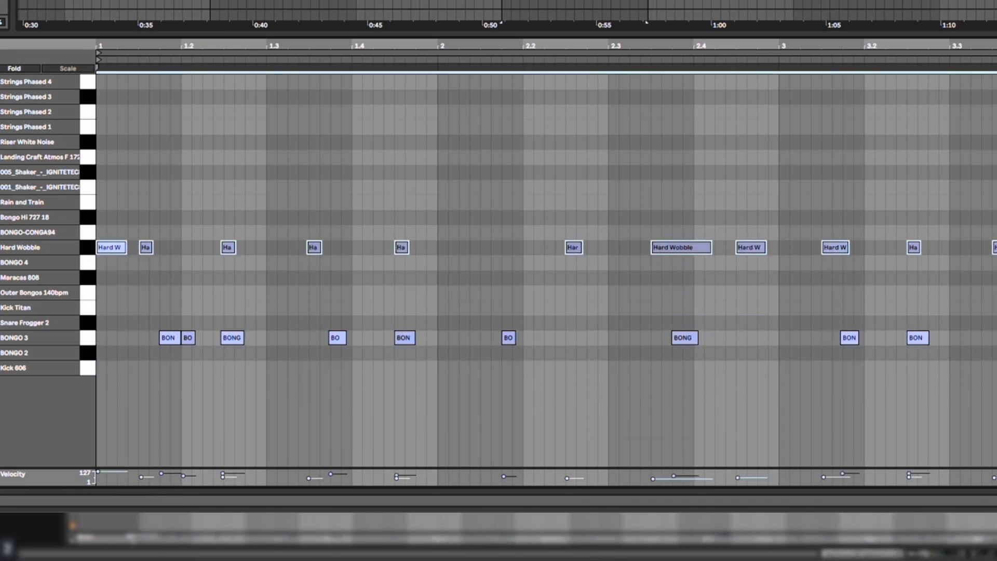
{"action": "key", "text": "Down"}
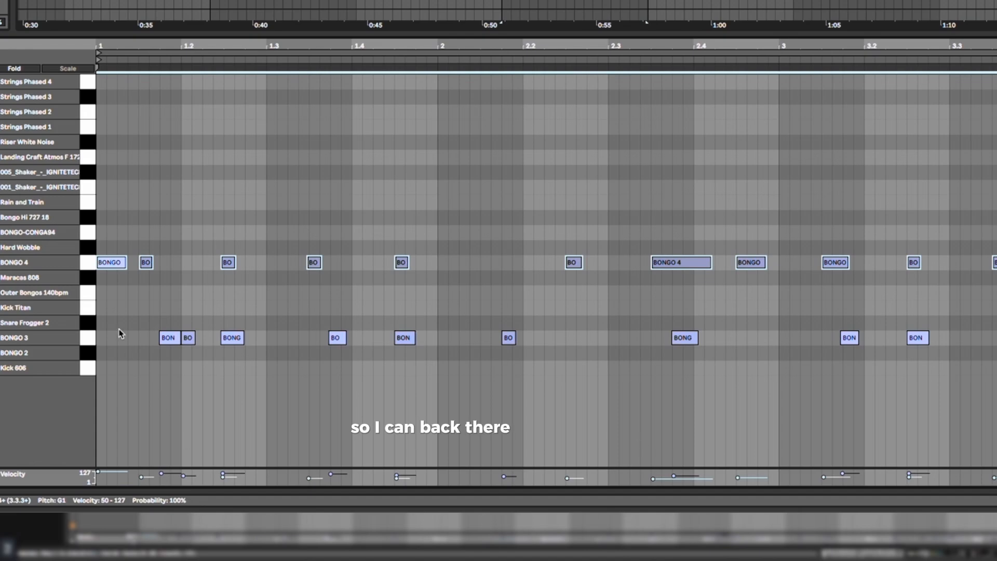
- Move all the BONGO 3 notes to Bongo Hi 727 18 and play the new pattern
{"action": "left_click_drag", "start_coordinate": [119, 328], "coordinate": [996, 347]}
{"action": "key", "text": "Up"}
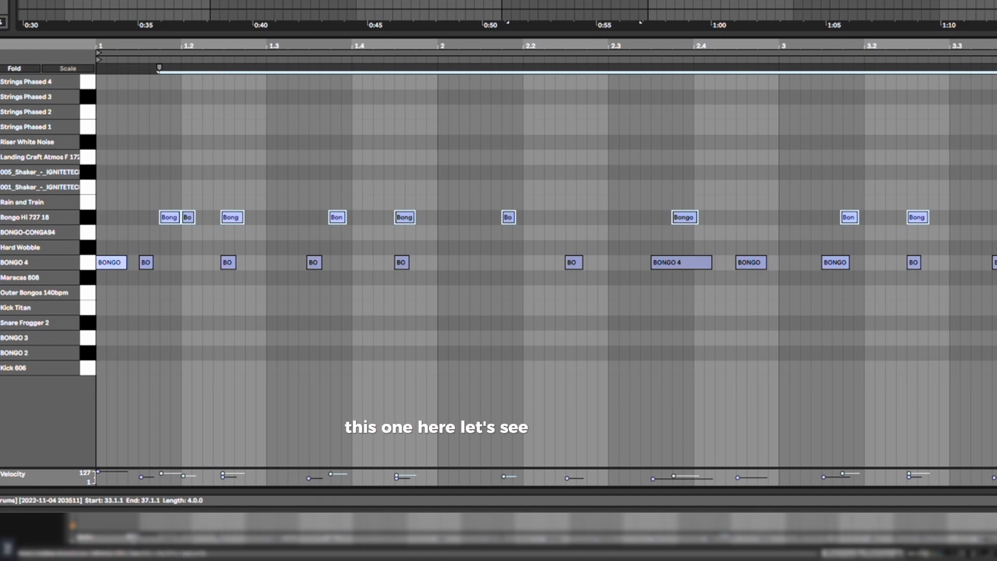
{"action": "key", "text": "space"}
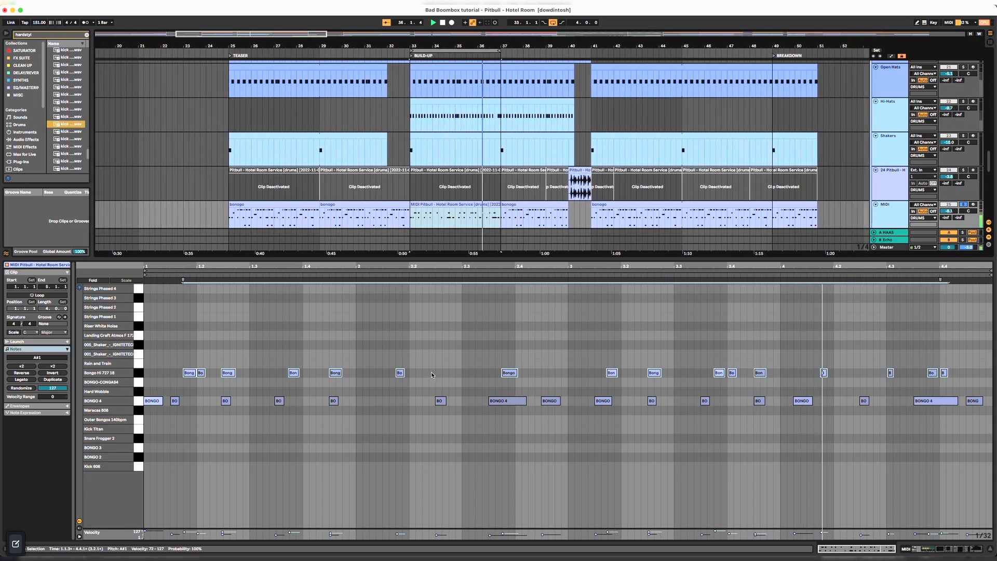
- Clean up the bongo pattern into a two-bar phrase by moving and deleting stray notes, and quantise it
{"action": "left_click", "coordinate": [190, 389]}
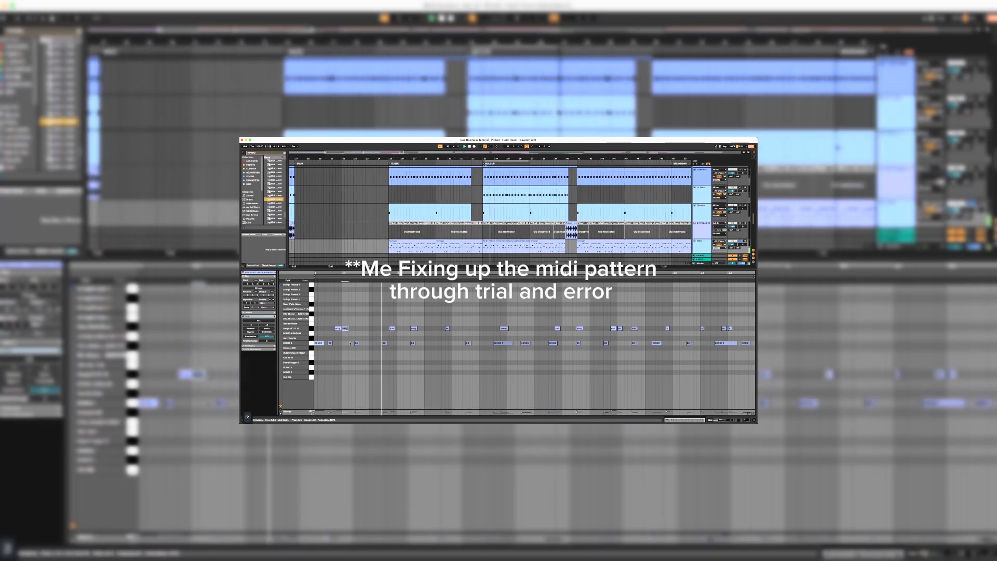
{"action": "left_click_drag", "start_coordinate": [415, 343], "coordinate": [451, 328]}
{"action": "left_click", "coordinate": [414, 328]}
{"action": "key", "text": "Delete"}
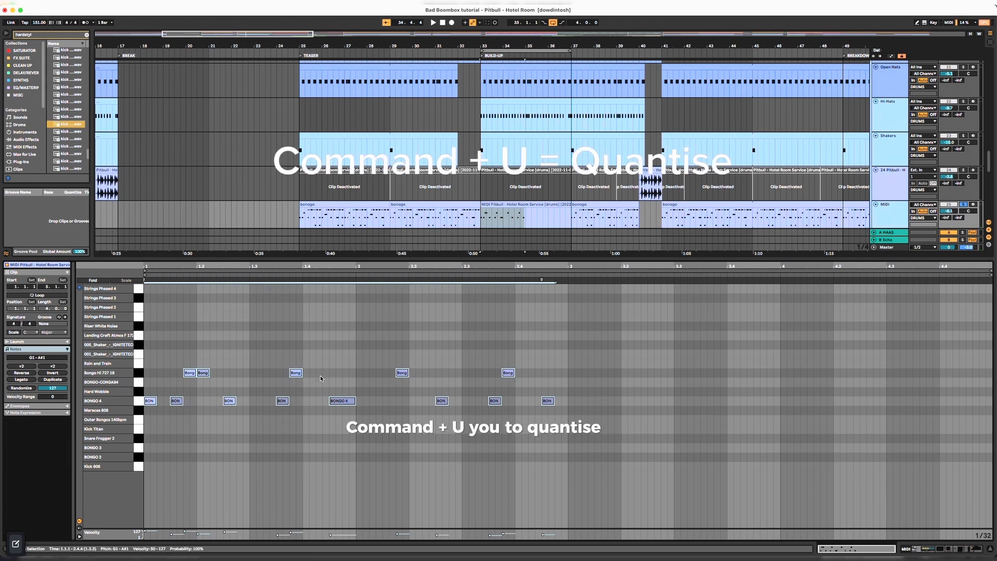
- Play the two-bar bongo phrase, duplicate its notes into bars 3 and 4, and return to the MIDI track's devices
{"action": "key", "text": "space"}
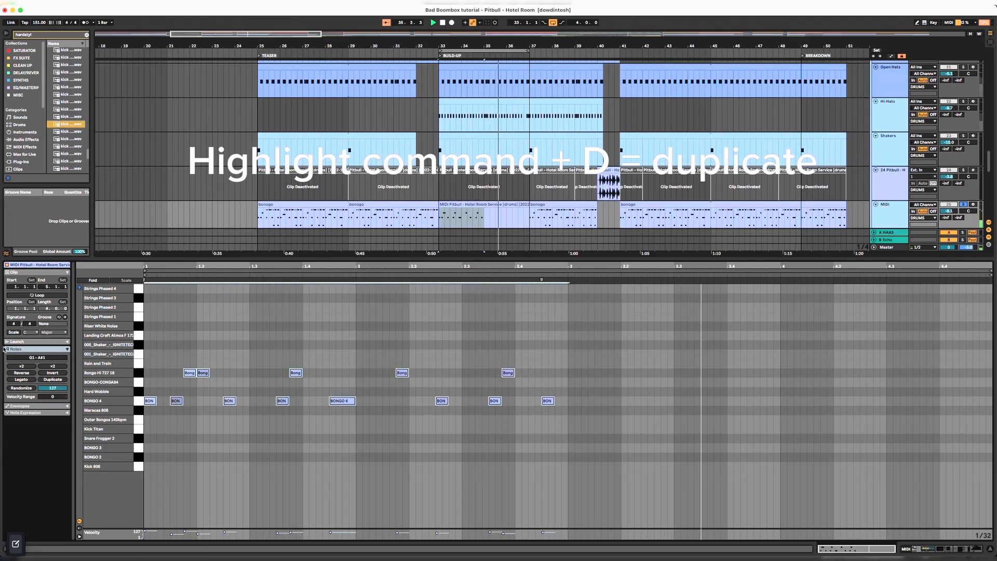
{"action": "key", "text": "super+d"}
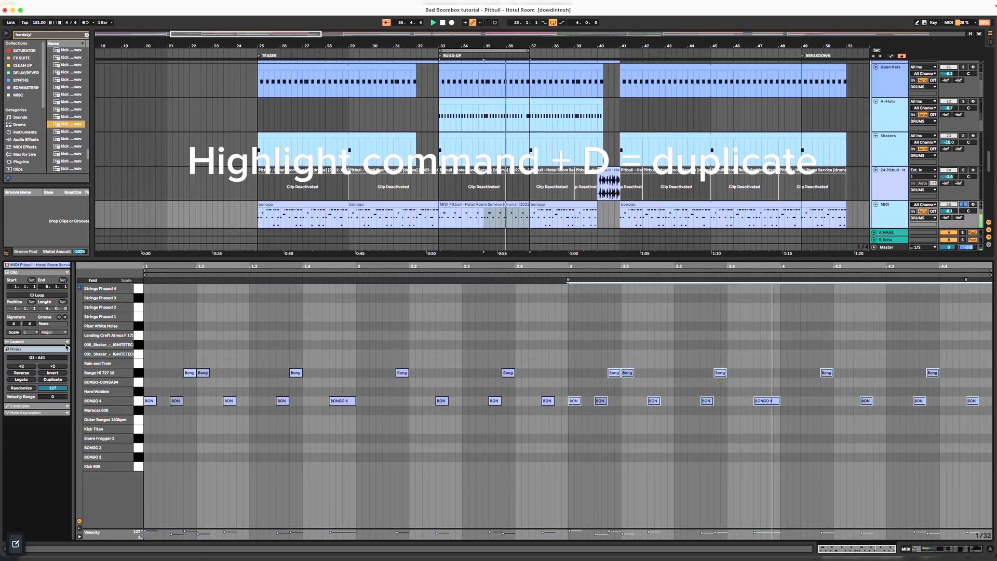
{"action": "left_click", "coordinate": [930, 545]}
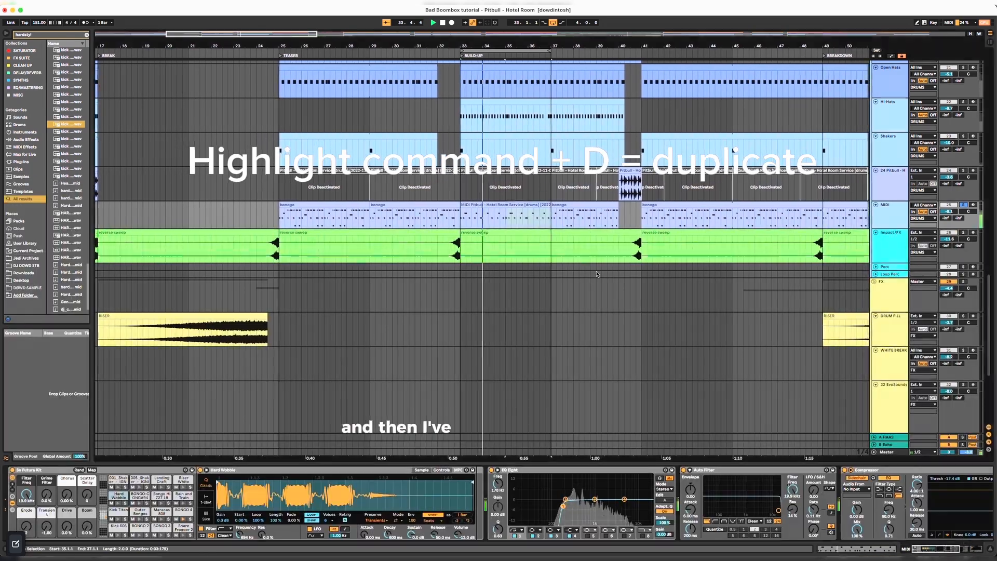
- Solo the DRUMS group and listen to the build-up with the new bongo pattern
{"action": "scroll", "coordinate": [756, 204], "scroll_direction": "up", "scroll_amount": 10}
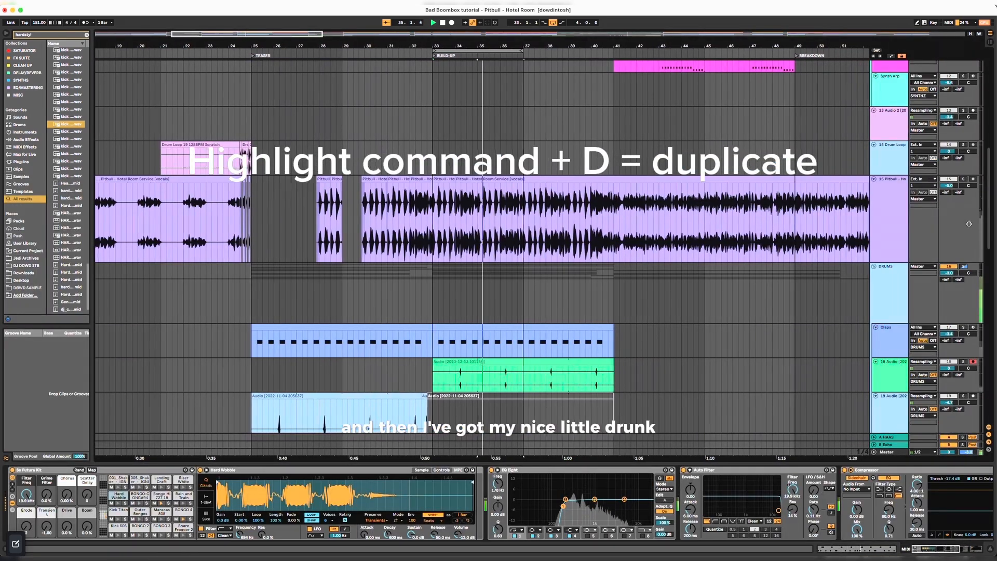
{"action": "scroll", "coordinate": [612, 291], "scroll_direction": "down", "scroll_amount": 5}
{"action": "scroll", "coordinate": [611, 288], "scroll_direction": "down", "scroll_amount": 8}
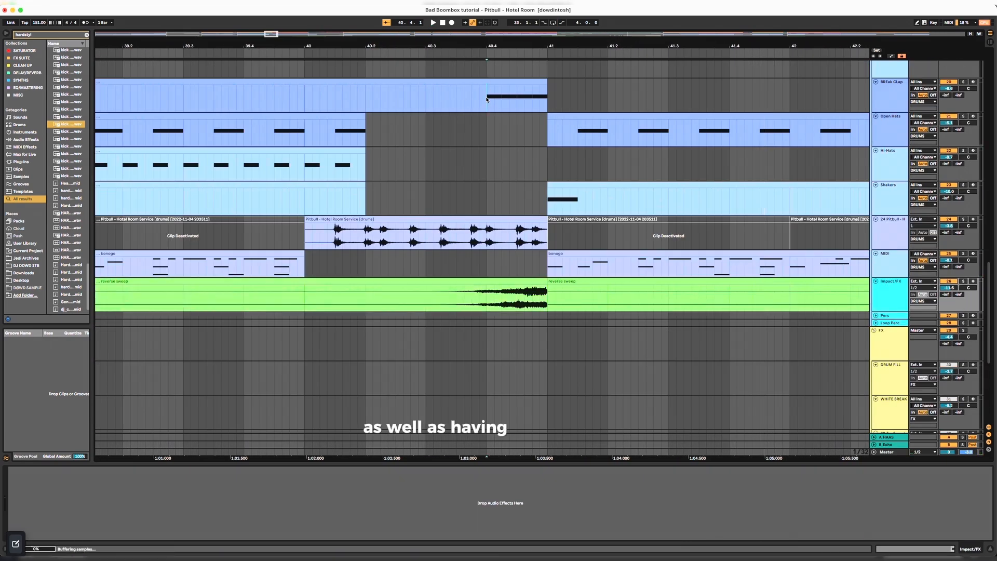
- Play the reverse sweep before bar 41 on the soloed Impact/FX track and examine its placement across the arrangement
{"action": "left_click", "coordinate": [401, 302]}
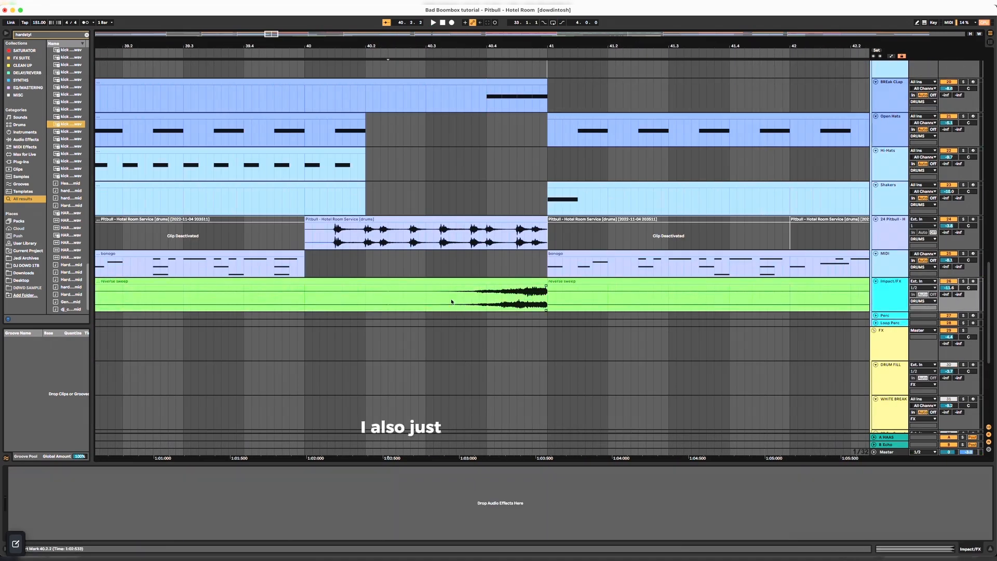
{"action": "key", "text": "space"}
{"action": "scroll", "coordinate": [608, 310], "scroll_direction": "down", "scroll_amount": 10}
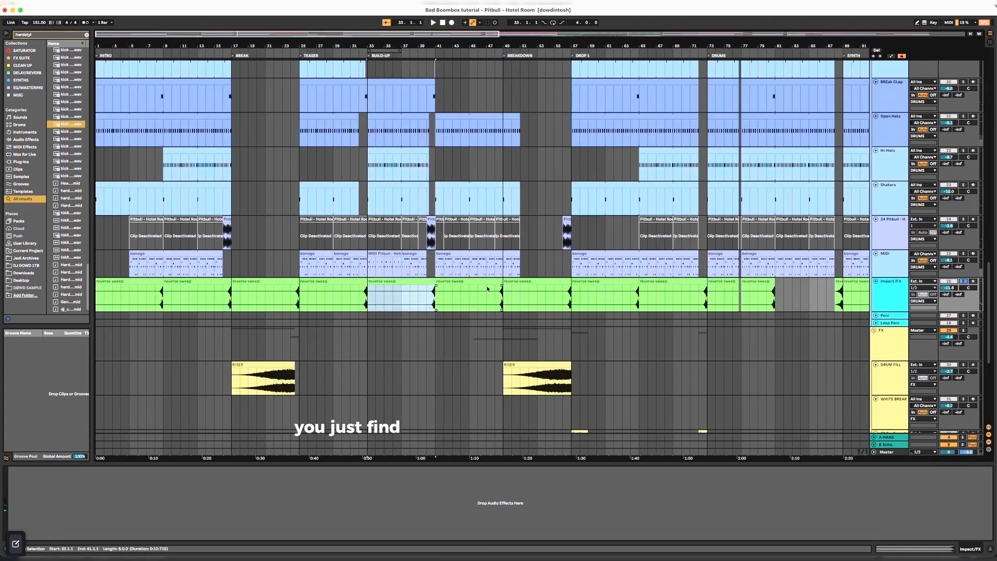
{"action": "scroll", "coordinate": [401, 296], "scroll_direction": "up", "scroll_amount": 10}
{"action": "scroll", "coordinate": [375, 296], "scroll_direction": "down", "scroll_amount": 7}
{"action": "scroll", "coordinate": [430, 293], "scroll_direction": "up", "scroll_amount": 8}
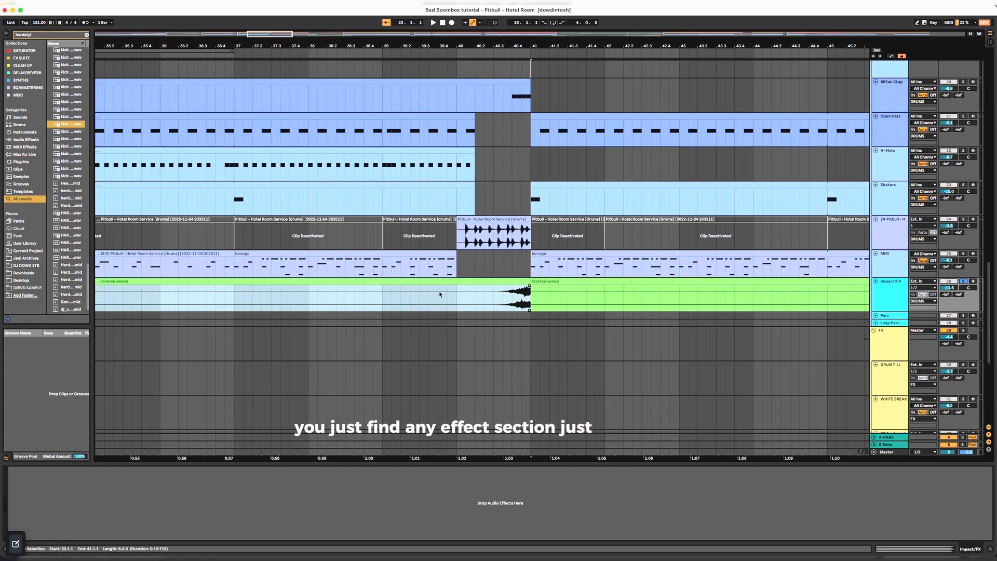
{"action": "scroll", "coordinate": [415, 292], "scroll_direction": "down", "scroll_amount": 8}
{"action": "scroll", "coordinate": [325, 262], "scroll_direction": "up", "scroll_amount": 10}
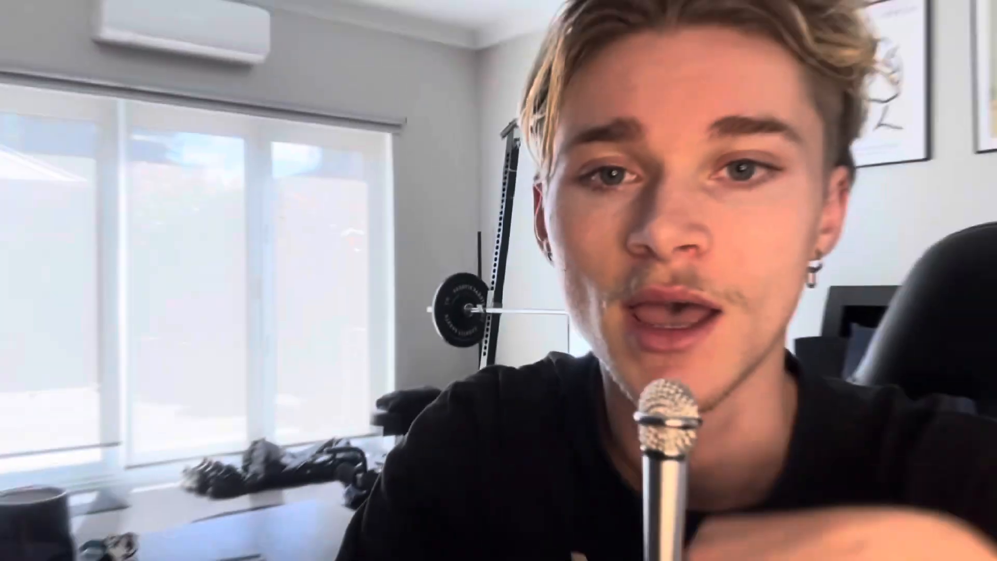